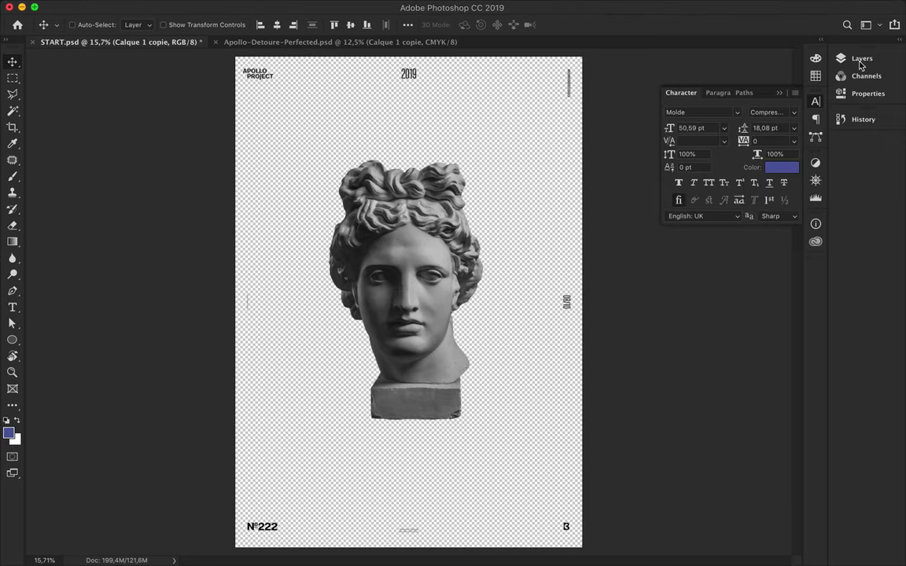
# Collapse Groupe 1 and add a Hue/Saturation adjustment layer above the Apollo bust
pyautogui.click(857, 58)
pyautogui.scroll(-3, 711, 283)
pyautogui.scroll(2, 712, 236)
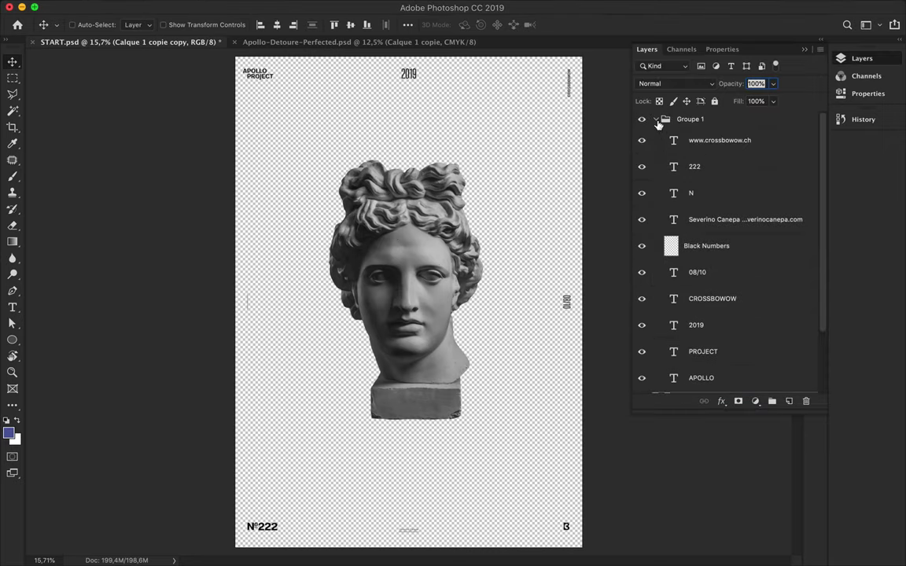
pyautogui.click(651, 122)
pyautogui.click(755, 401)
pyautogui.click(786, 516)
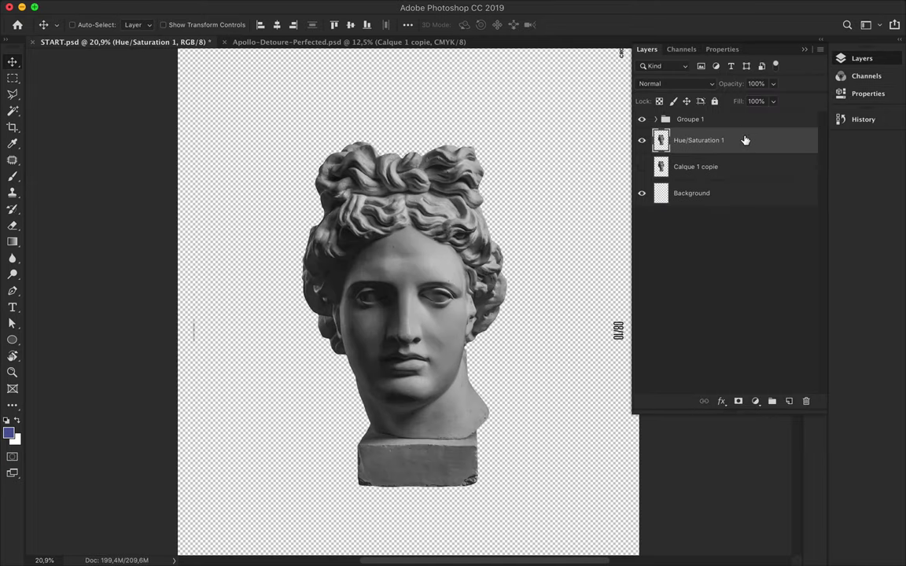
# Copy two thin hair bands onto Layers 1 and 2, offsetting each strip
pyautogui.press('m')
pyautogui.moveTo(301, 239); pyautogui.dragTo(441, 242)
pyautogui.moveTo(441, 242); pyautogui.dragTo(437, 236)
pyautogui.hotkey('ctrl', 'j')
pyautogui.moveTo(380, 205); pyautogui.dragTo(384, 206)
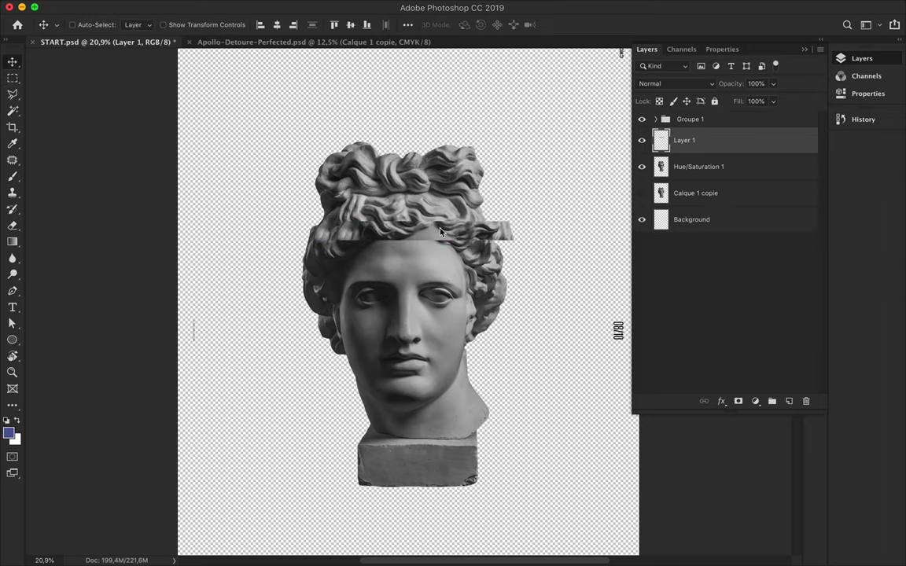
pyautogui.moveTo(299, 238); pyautogui.dragTo(512, 223)
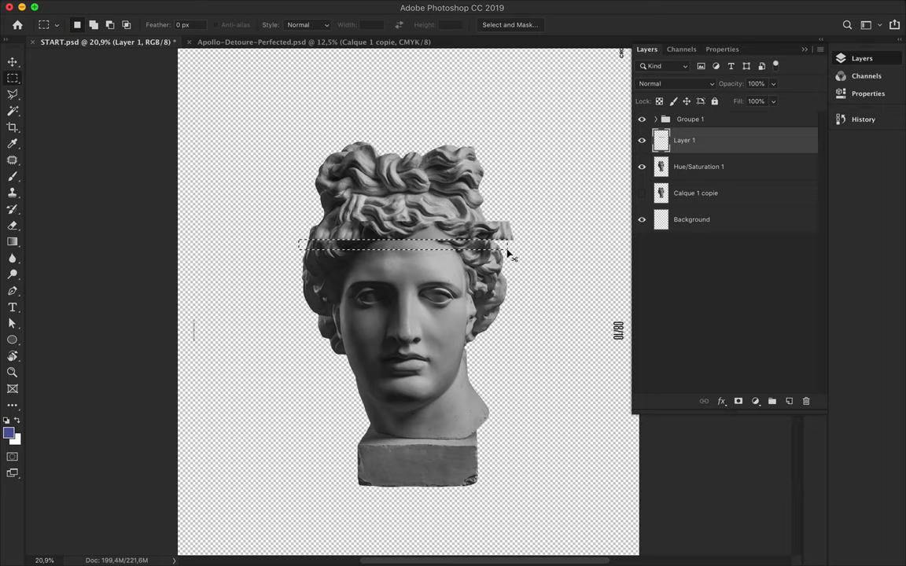
pyautogui.click(697, 168)
pyautogui.hotkey('ctrl', 'j')
pyautogui.press('v')
pyautogui.moveTo(454, 252); pyautogui.dragTo(453, 270)
# Copy two bands across the face and eyes onto Layers 3 and 4, shifting them sideways
pyautogui.press('m')
pyautogui.moveTo(290, 291); pyautogui.dragTo(521, 297)
pyautogui.hotkey('ctrl', 'j')
pyautogui.click(547, 195)
pyautogui.hotkey('ctrl', 'j')
pyautogui.press('v')
pyautogui.moveTo(409, 263); pyautogui.dragTo(409, 293)
pyautogui.click(697, 220)
pyautogui.press('m')
pyautogui.moveTo(271, 295); pyautogui.dragTo(531, 302)
pyautogui.hotkey('ctrl', 'j')
pyautogui.press('v')
pyautogui.moveTo(457, 307); pyautogui.dragTo(444, 307)
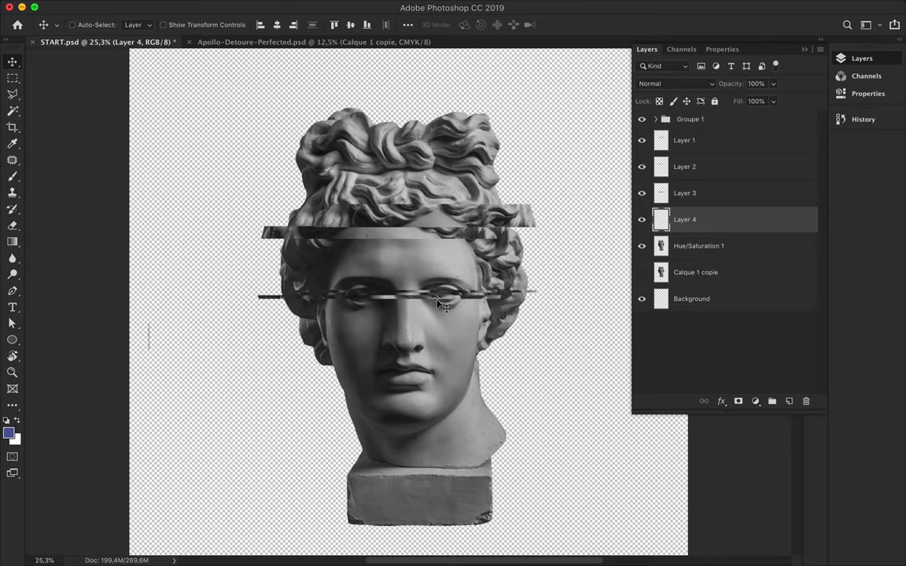
# Shift a selected neck piece slightly left and deselect it
pyautogui.scroll(-2, 418, 364)
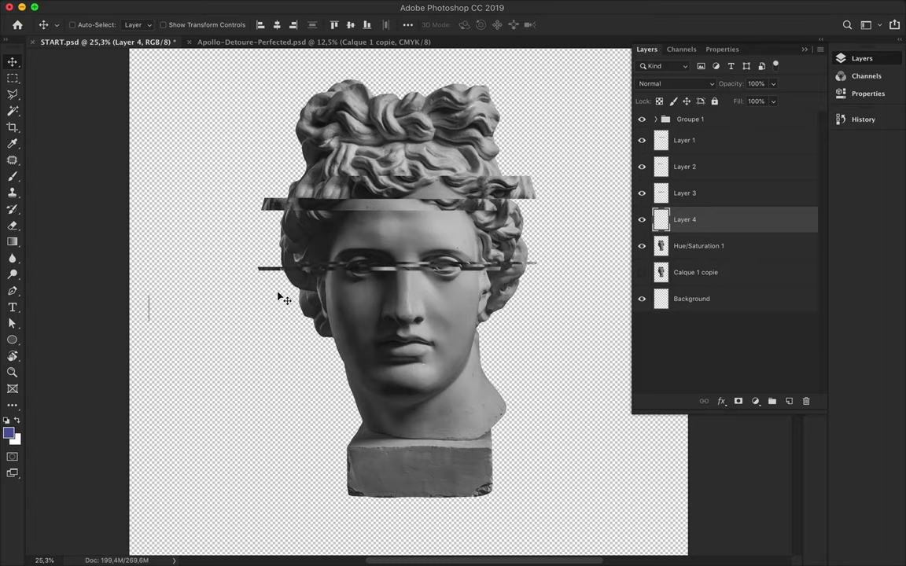
pyautogui.press('m')
pyautogui.press('v')
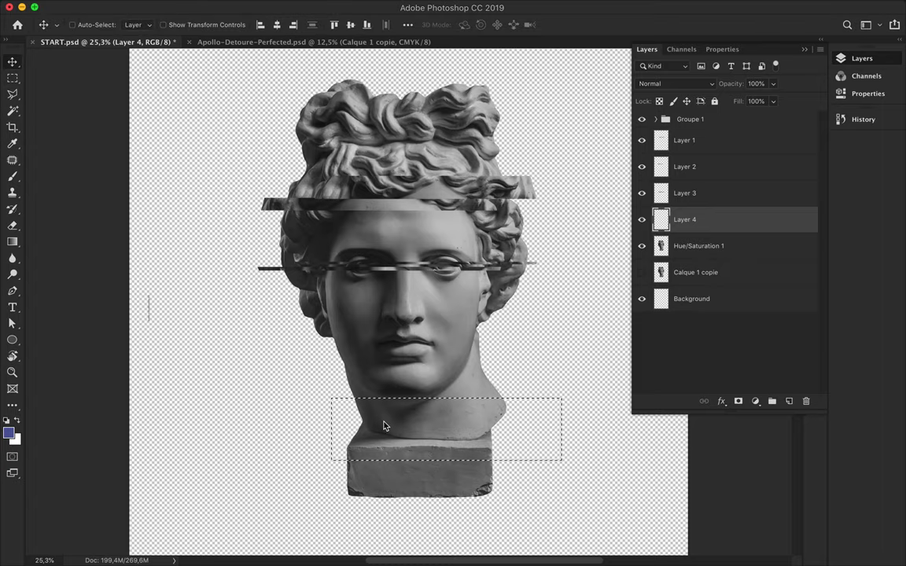
pyautogui.click(669, 245)
pyautogui.moveTo(427, 425); pyautogui.dragTo(411, 425)
pyautogui.hotkey('ctrl', 'd')
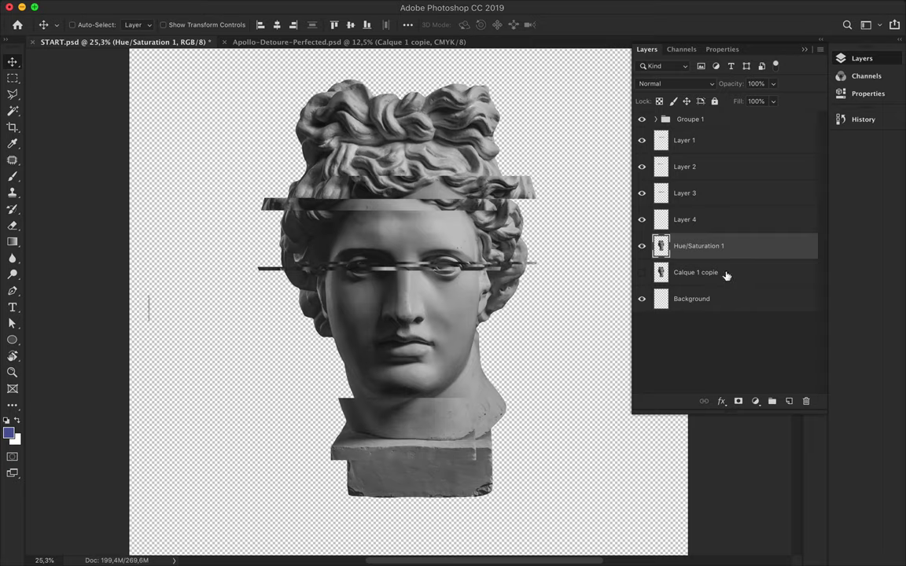
# Copy a band across the statue's base onto Layer 5
pyautogui.press('m')
pyautogui.moveTo(331, 439)
pyautogui.mouseDown()
pyautogui.moveTo(518, 459)
pyautogui.moveTo(515, 449)
pyautogui.mouseUp()
pyautogui.hotkey('ctrl', 'j')
pyautogui.press('v')
# Copy two more base bands to Layers 6 and 7, sliding one far left and one 222 px right
pyautogui.press('m')
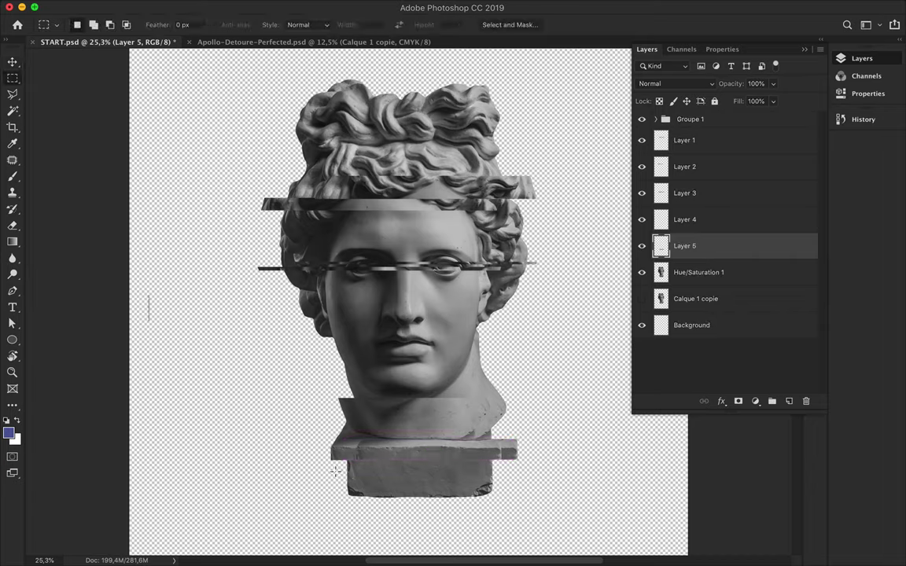
pyautogui.moveTo(498, 472); pyautogui.dragTo(498, 473)
pyautogui.click(693, 272)
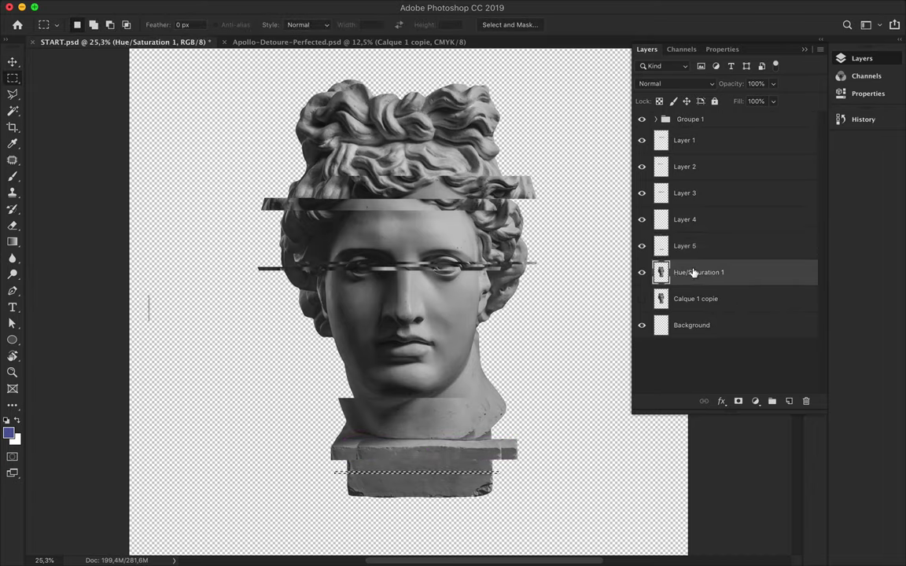
pyautogui.hotkey('ctrl', 'j')
pyautogui.press('v')
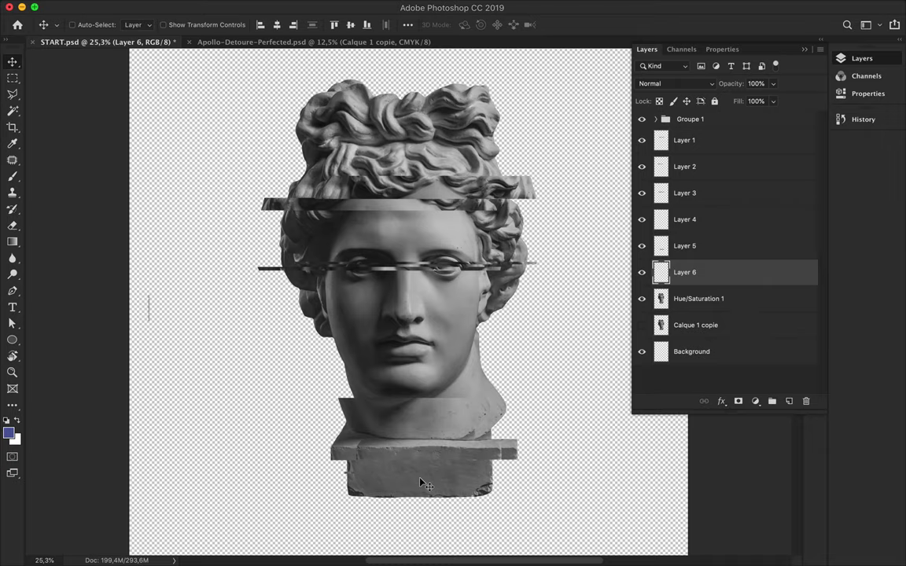
pyautogui.moveTo(421, 482)
pyautogui.mouseDown()
pyautogui.moveTo(295, 479)
pyautogui.moveTo(495, 478)
pyautogui.mouseUp()
pyautogui.press('m')
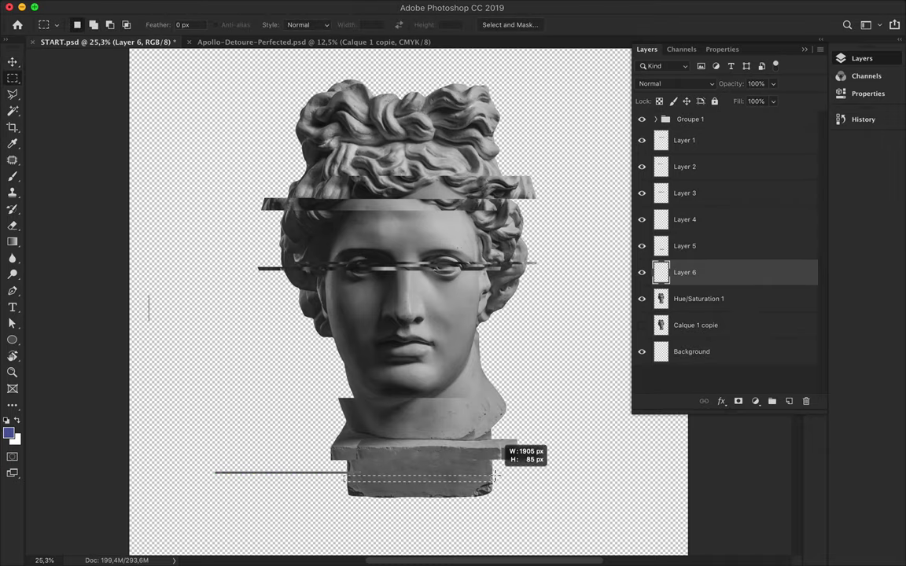
pyautogui.hotkey('ctrl', 'j')
pyautogui.press('v')
pyautogui.moveTo(394, 480); pyautogui.dragTo(501, 480)
# Paste a merged copy of an eye band as Layer 8 and slide it right
pyautogui.hscroll(3, 481, 304)
pyautogui.scroll(3, 481, 303)
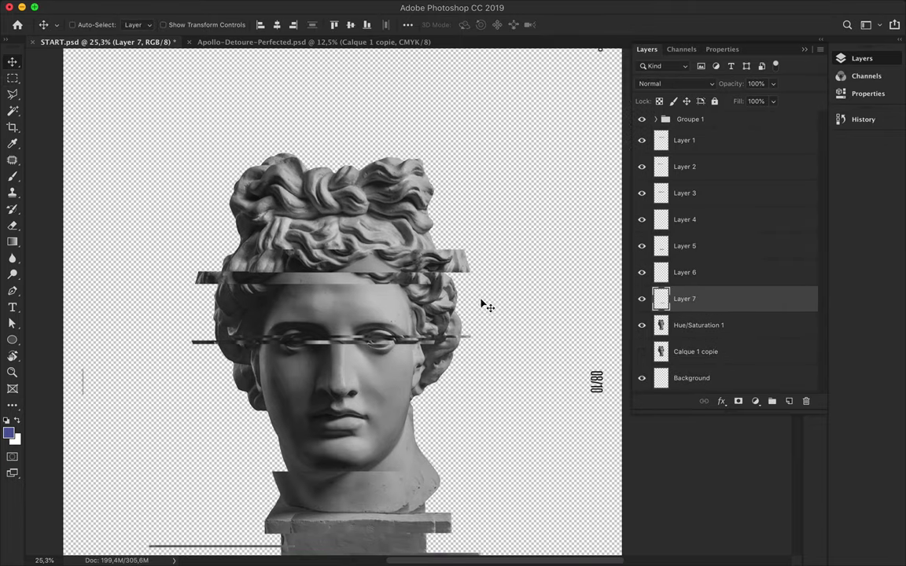
pyautogui.press('m')
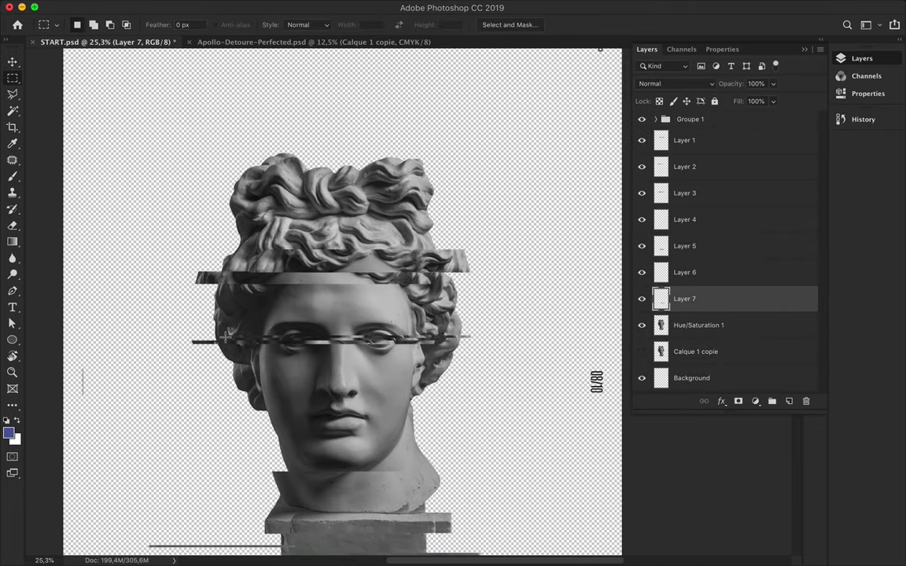
pyautogui.moveTo(208, 344); pyautogui.dragTo(464, 358)
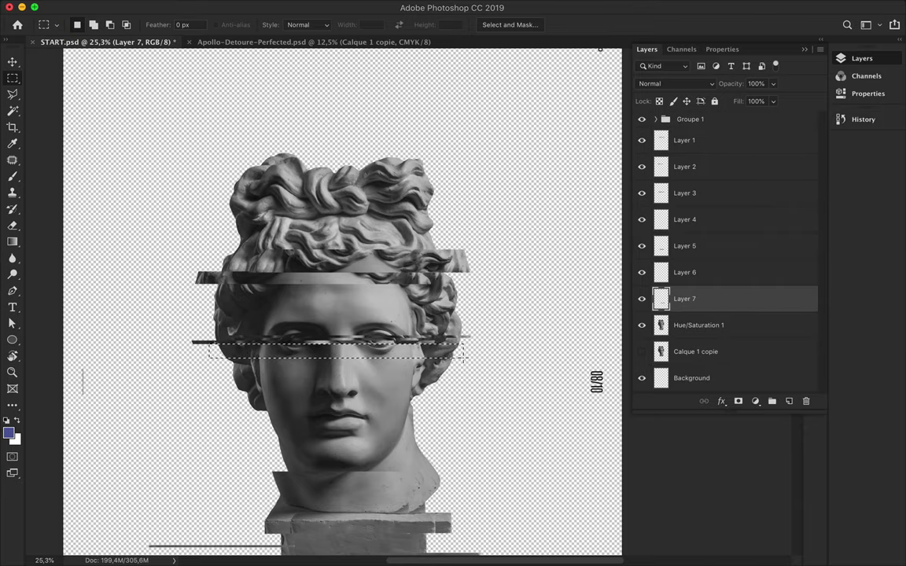
pyautogui.click(717, 328)
pyautogui.hotkey('ctrl', 'shift', 'c')
pyautogui.hotkey('ctrl', 'v')
pyautogui.press('v')
pyautogui.moveTo(306, 347); pyautogui.dragTo(379, 346)
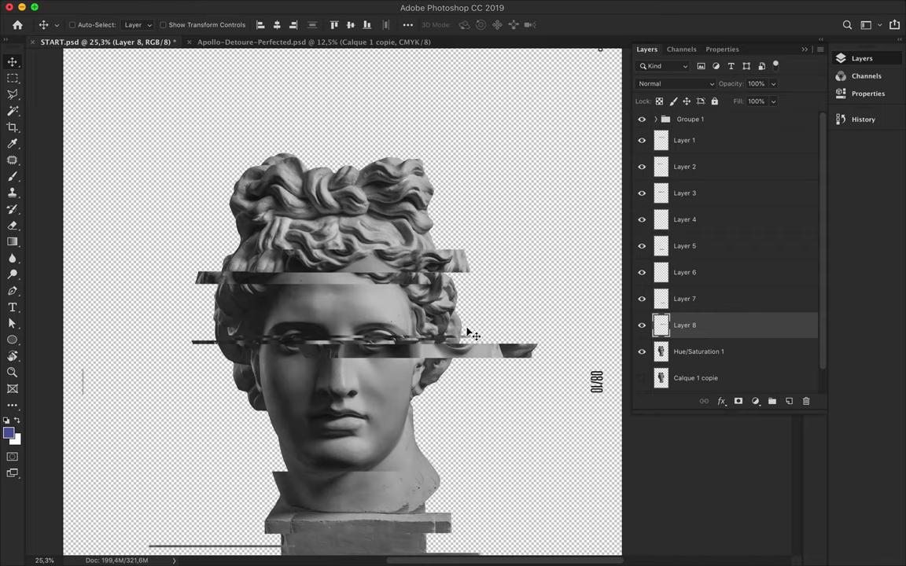
# Paste a lasso-selected head piece as Layer 9, offset it, and place its duplicate below Layer 8
pyautogui.press('l')
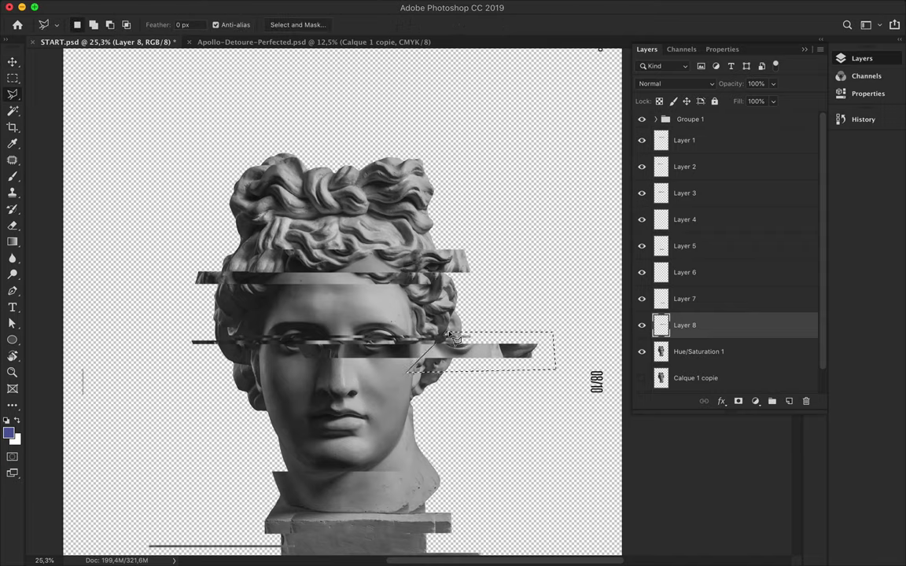
pyautogui.hotkey('ctrl', 'shift', 'c')
pyautogui.hotkey('ctrl', 'v')
pyautogui.press('v')
pyautogui.moveTo(460, 341)
pyautogui.mouseDown()
pyautogui.moveTo(467, 362)
pyautogui.moveTo(469, 344)
pyautogui.mouseUp()
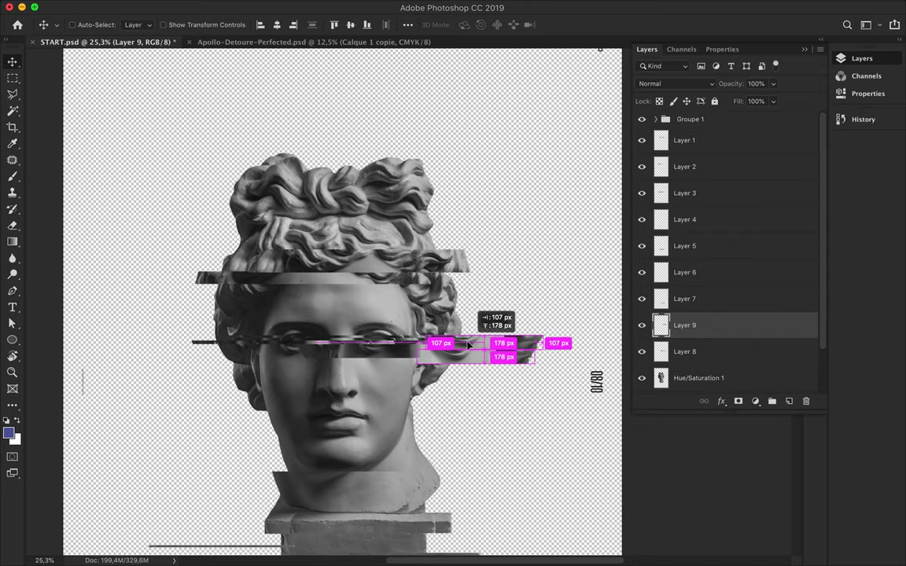
pyautogui.hotkey('ctrl', 'j')
pyautogui.moveTo(714, 294); pyautogui.dragTo(714, 336)
# Copy another eye band onto Layer 10 and slide it left
pyautogui.hscroll(-3, 464, 292)
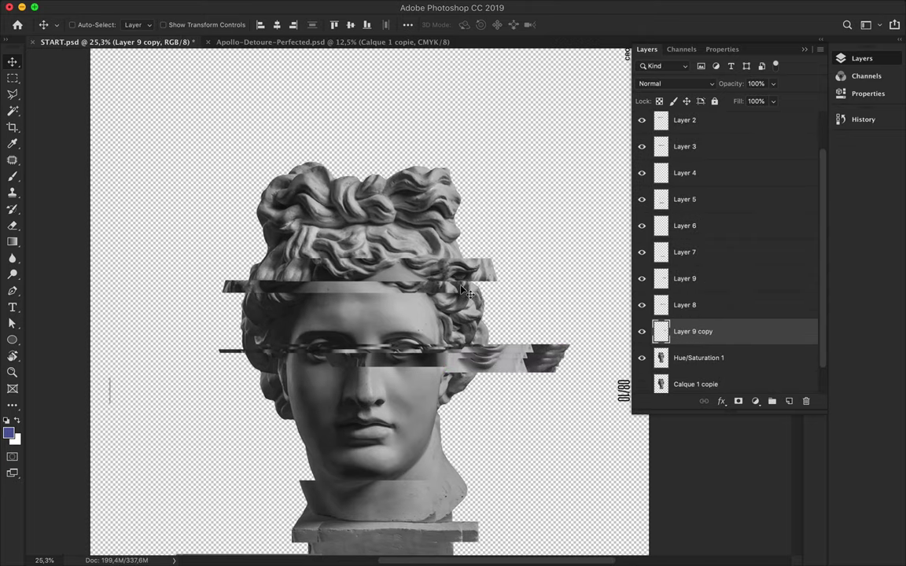
pyautogui.hscroll(-2, 464, 292)
pyautogui.press('m')
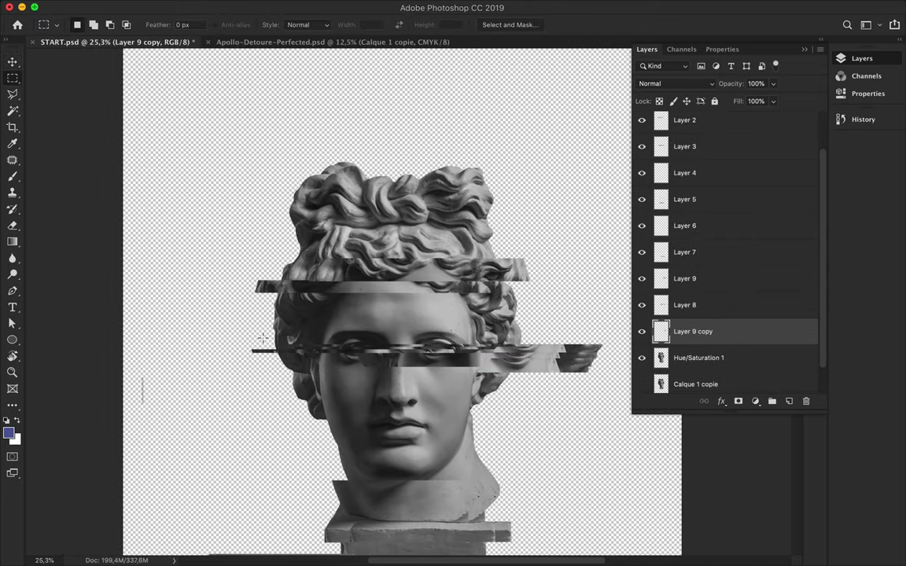
pyautogui.moveTo(261, 336); pyautogui.dragTo(596, 343)
pyautogui.hotkey('ctrl', 'j')
pyautogui.press('v')
pyautogui.moveTo(395, 343)
pyautogui.mouseDown()
pyautogui.moveTo(469, 343)
pyautogui.moveTo(284, 343)
pyautogui.mouseUp()
# Copy a small band beside the lips onto Layer 11 and shift it left
pyautogui.scroll(-2, 725, 326)
pyautogui.click(724, 327)
pyautogui.scroll(-4, 331, 291)
pyautogui.press('m')
pyautogui.moveTo(334, 256)
pyautogui.mouseDown()
pyautogui.moveTo(432, 306)
pyautogui.moveTo(350, 284)
pyautogui.moveTo(387, 284)
pyautogui.mouseUp()
pyautogui.press('v')
pyautogui.press('m')
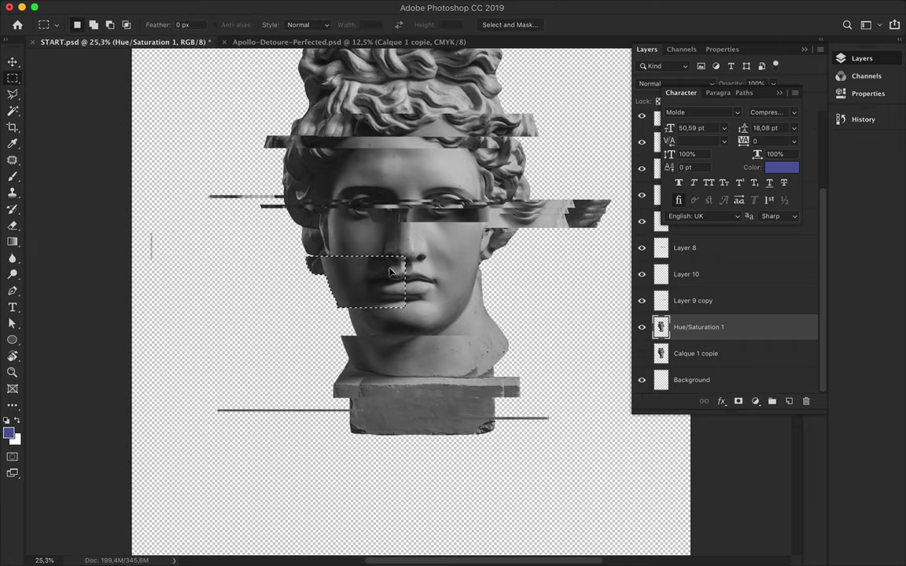
pyautogui.moveTo(315, 291); pyautogui.dragTo(311, 291)
pyautogui.hotkey('ctrl', 'j')
pyautogui.press('v')
pyautogui.moveTo(379, 284); pyautogui.dragTo(343, 283)
# Copy two right-cheek areas onto Layers 12 and 13, shifting the first right
pyautogui.press('m')
pyautogui.moveTo(415, 215); pyautogui.dragTo(491, 364)
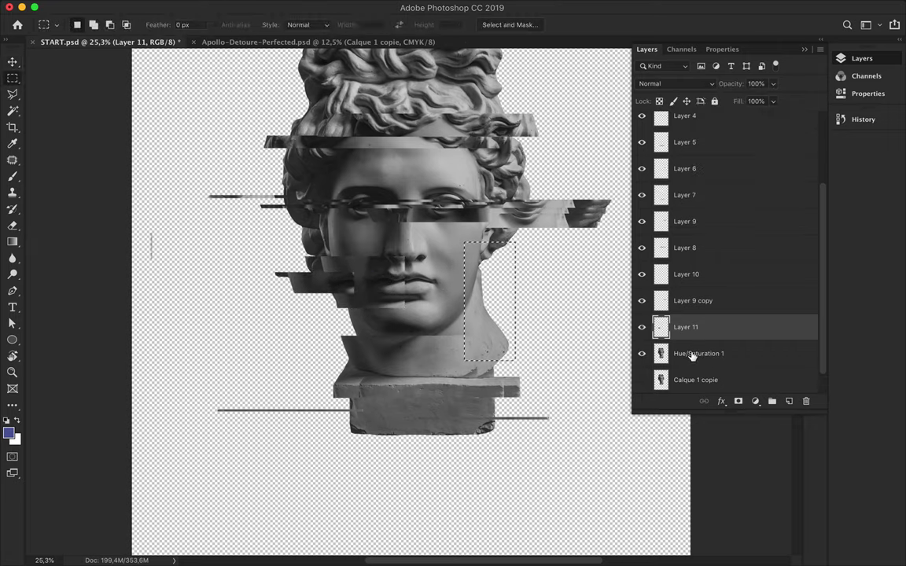
pyautogui.hotkey('ctrl', 'j')
pyautogui.press('v')
pyautogui.moveTo(472, 306); pyautogui.dragTo(500, 308)
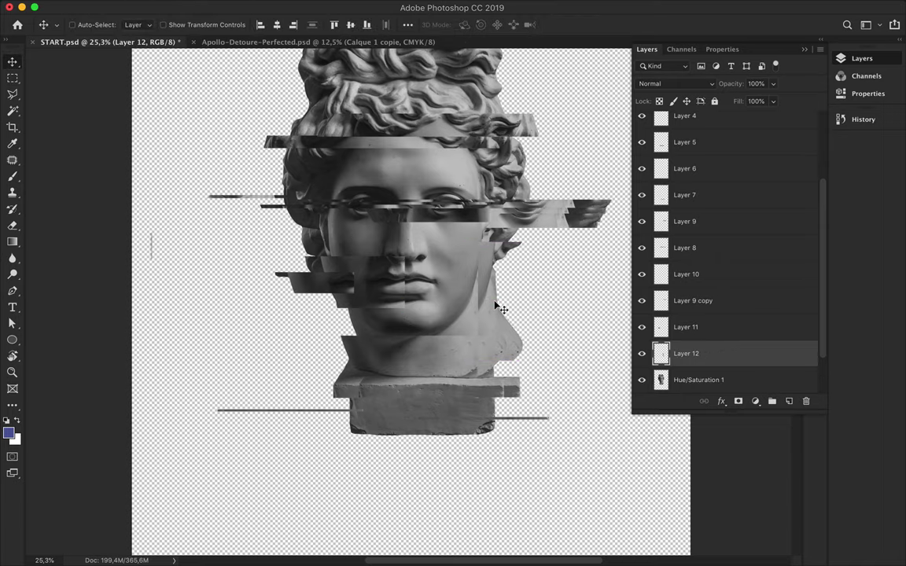
pyautogui.press('m')
pyautogui.moveTo(494, 226)
pyautogui.mouseDown()
pyautogui.moveTo(538, 365)
pyautogui.moveTo(501, 334)
pyautogui.mouseUp()
pyautogui.hotkey('ctrl', 'j')
pyautogui.press('v')
# Slide a wide face strip right, then revert and copy that strip to a new layer
pyautogui.scroll(3, 467, 308)
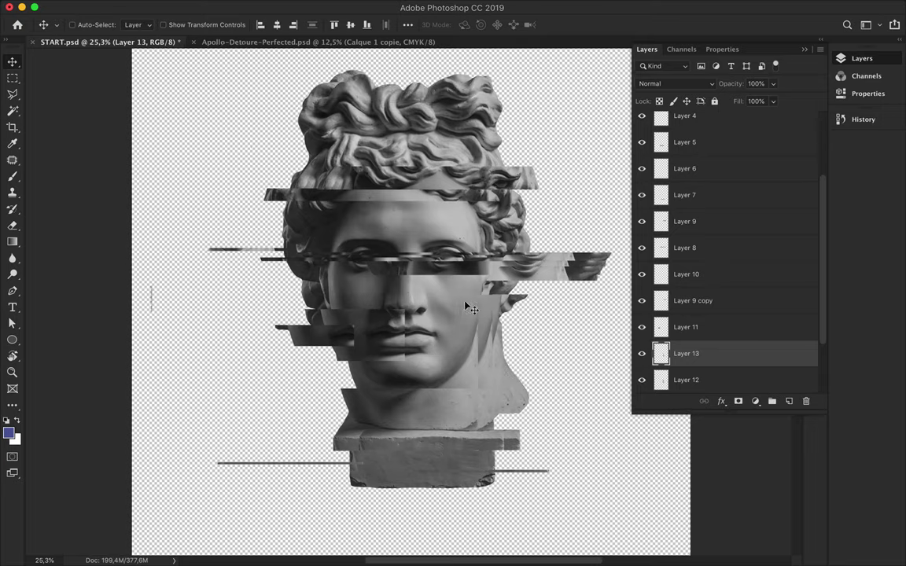
pyautogui.press('m')
pyautogui.moveTo(299, 299); pyautogui.dragTo(511, 334)
pyautogui.scroll(-3, 690, 315)
pyautogui.click(699, 326)
pyautogui.press('v')
pyautogui.moveTo(366, 315)
pyautogui.mouseDown()
pyautogui.moveTo(491, 315)
pyautogui.moveTo(482, 313)
pyautogui.mouseUp()
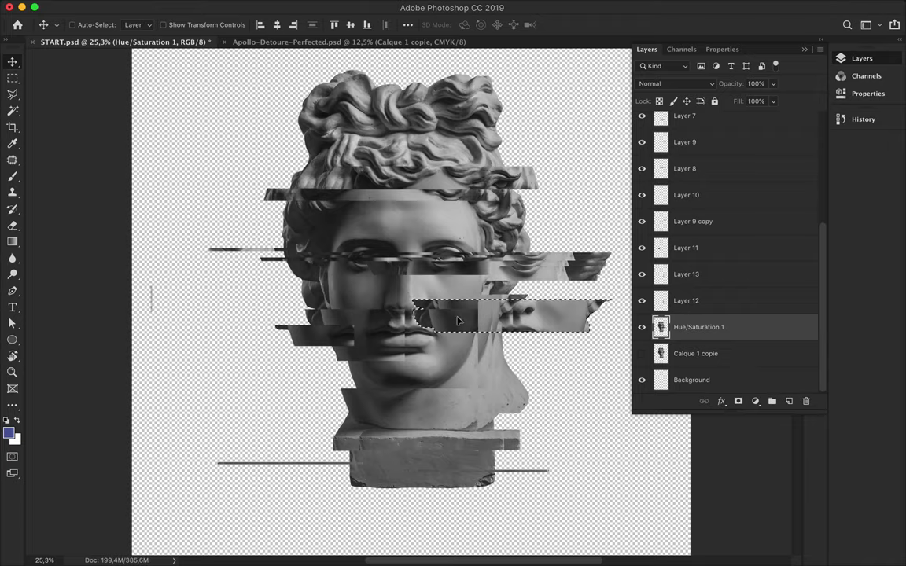
pyautogui.press('m')
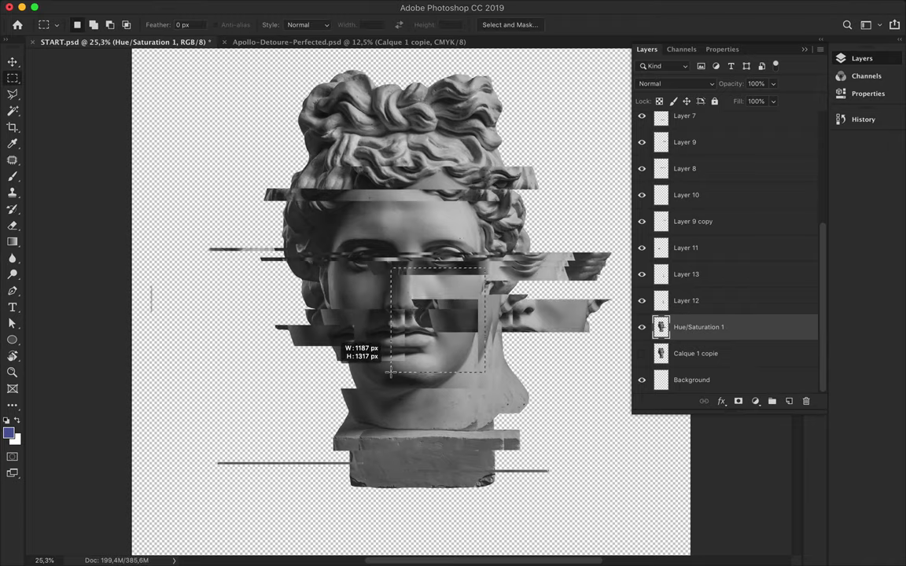
pyautogui.press('v')
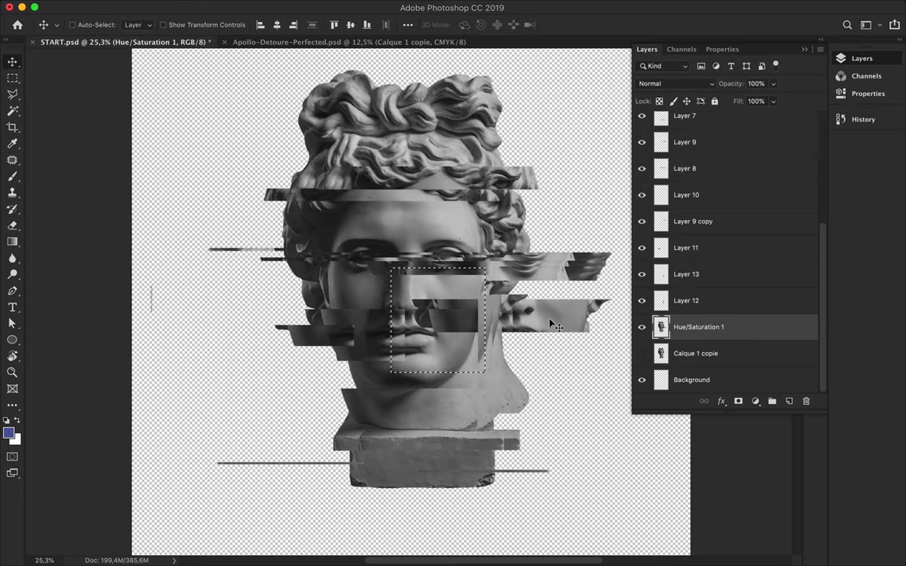
pyautogui.hotkey('ctrl', 'z')
pyautogui.hotkey('ctrl', 'z')
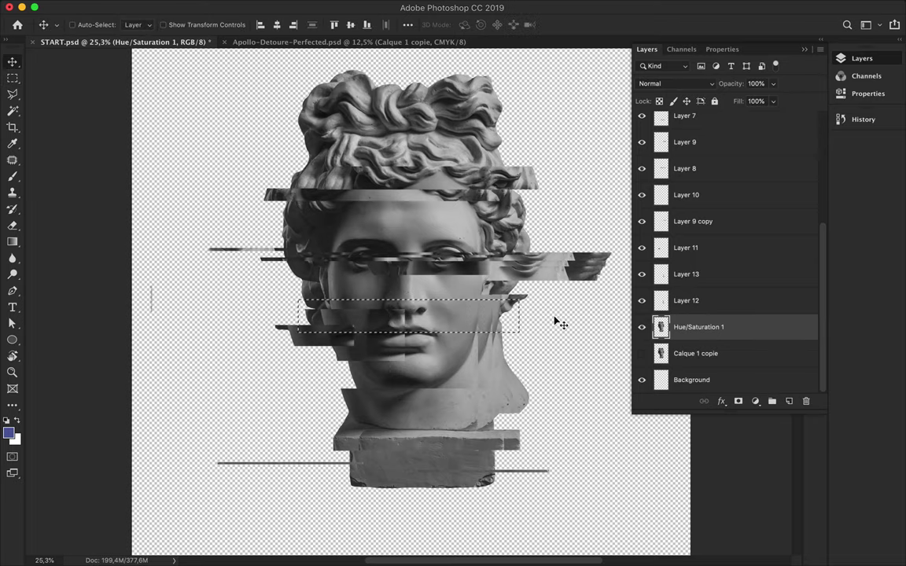
pyautogui.hotkey('ctrl', 'j')
# Offset the Layer 14 strip and its copy, placing the copy below Hue/Saturation 1
pyautogui.moveTo(397, 285); pyautogui.dragTo(433, 305)
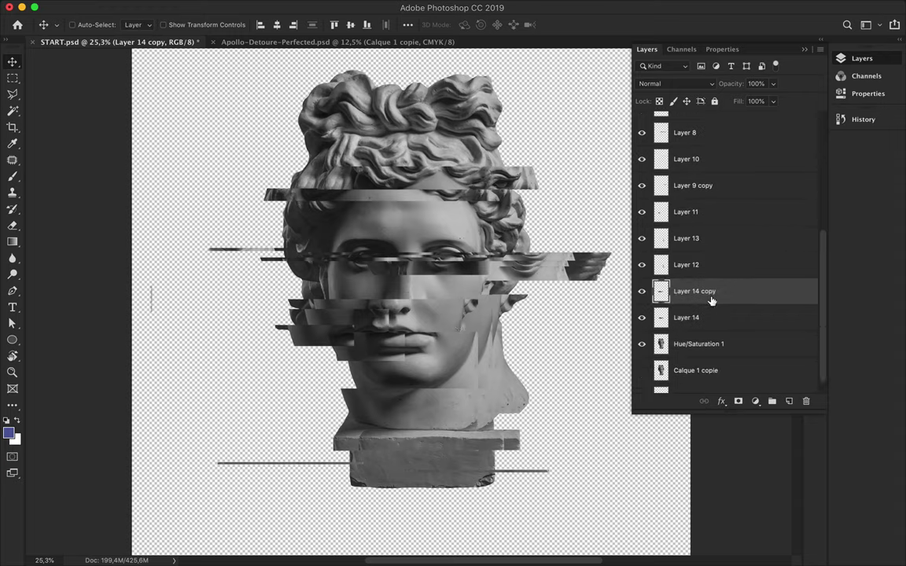
pyautogui.moveTo(712, 304); pyautogui.dragTo(711, 358)
pyautogui.moveTo(315, 310); pyautogui.dragTo(286, 311)
pyautogui.scroll(5, 403, 294)
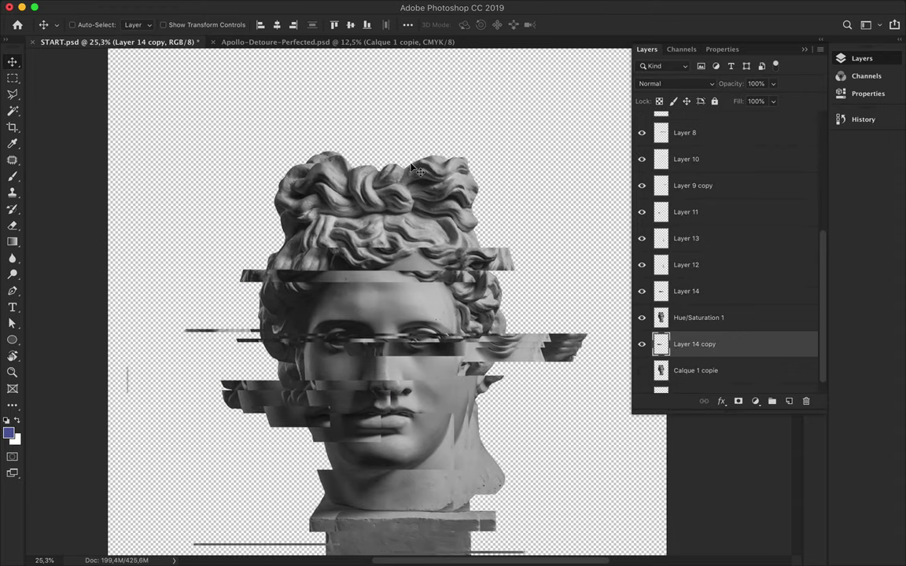
# Select and shift more thin strips across the hair and bust, copying one to Layer 15
pyautogui.press('m')
pyautogui.moveTo(478, 186); pyautogui.dragTo(469, 185)
pyautogui.hotkey('ctrl', 'j')
pyautogui.press('v')
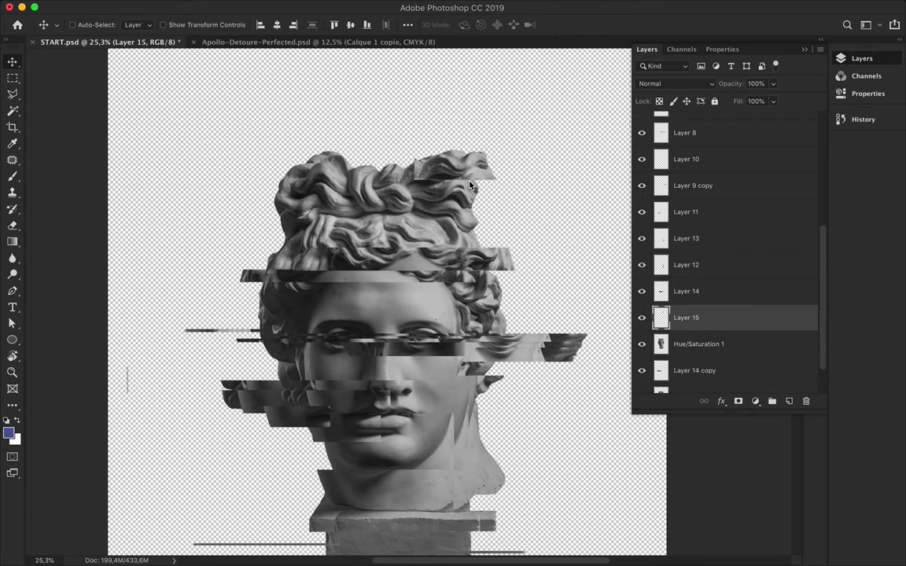
pyautogui.press('m')
pyautogui.hotkey('alt', '[')
pyautogui.moveTo(391, 209)
pyautogui.mouseDown()
pyautogui.moveTo(503, 212)
pyautogui.moveTo(532, 234)
pyautogui.mouseUp()
pyautogui.press('v')
pyautogui.press('m')
pyautogui.moveTo(242, 297)
pyautogui.mouseDown()
pyautogui.moveTo(430, 303)
pyautogui.moveTo(351, 305)
pyautogui.mouseUp()
pyautogui.press('v')
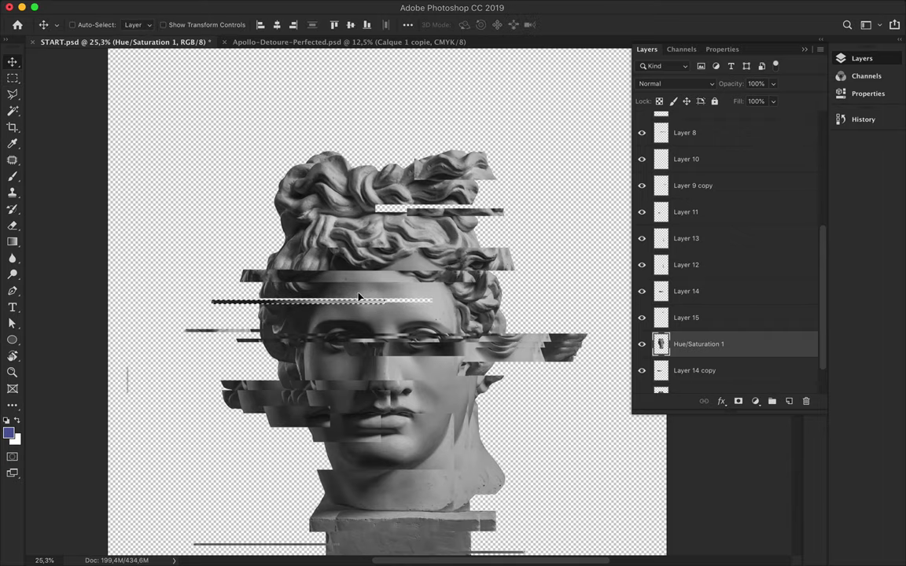
# Shift a slice beside the chin right and a thin strip below it sideways
pyautogui.scroll(-5, 482, 299)
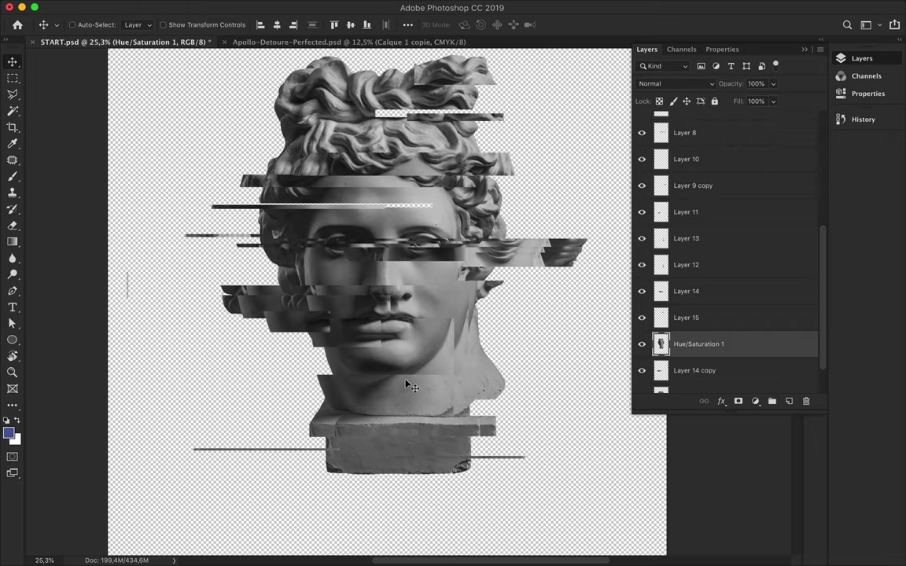
pyautogui.press('m')
pyautogui.moveTo(403, 346); pyautogui.dragTo(500, 366)
pyautogui.moveTo(438, 360); pyautogui.dragTo(472, 362)
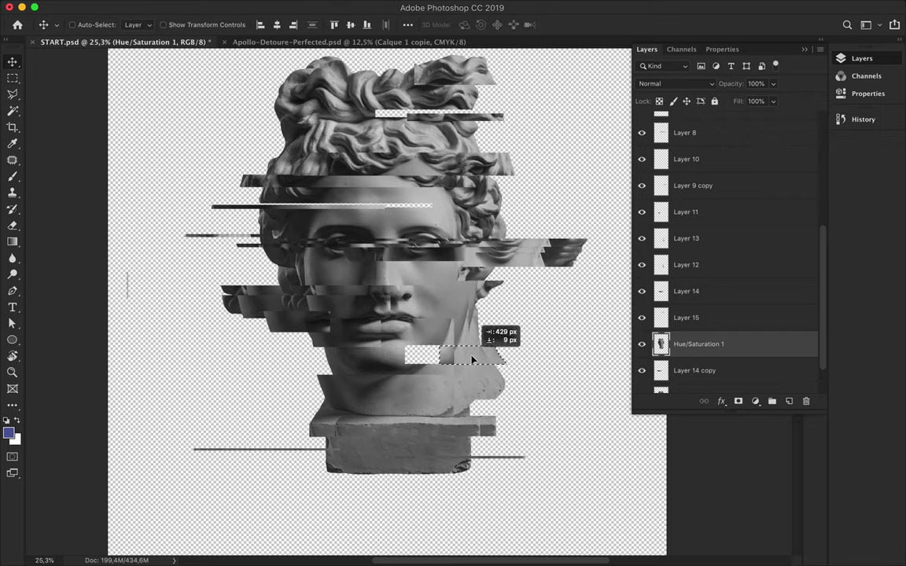
pyautogui.moveTo(299, 367); pyautogui.dragTo(433, 369)
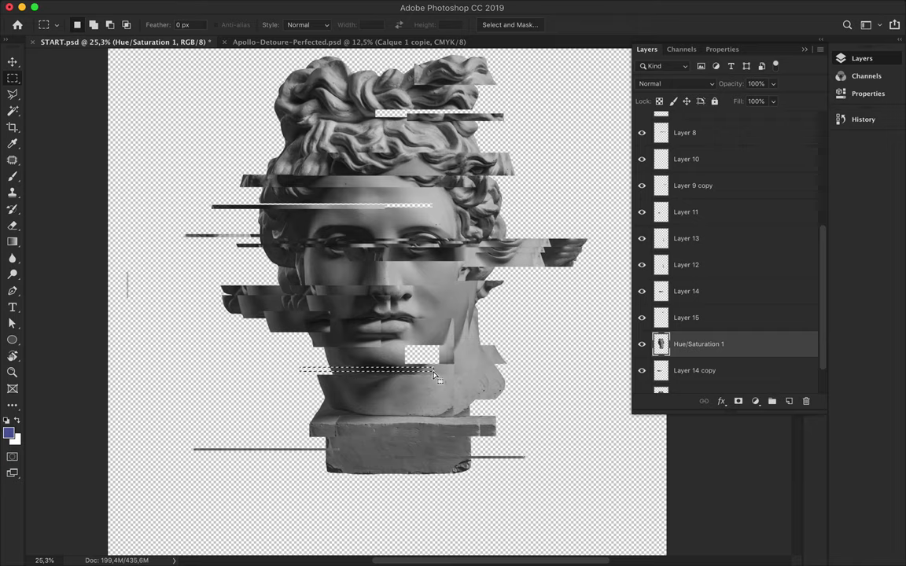
pyautogui.press('v')
pyautogui.moveTo(434, 377); pyautogui.dragTo(365, 374)
pyautogui.hotkey('ctrl', 'd')
# On the Layer 14 copy, push a thin left-cheek strip far to the left
pyautogui.click(254, 309)
pyautogui.press('m')
pyautogui.moveTo(217, 303); pyautogui.dragTo(314, 313)
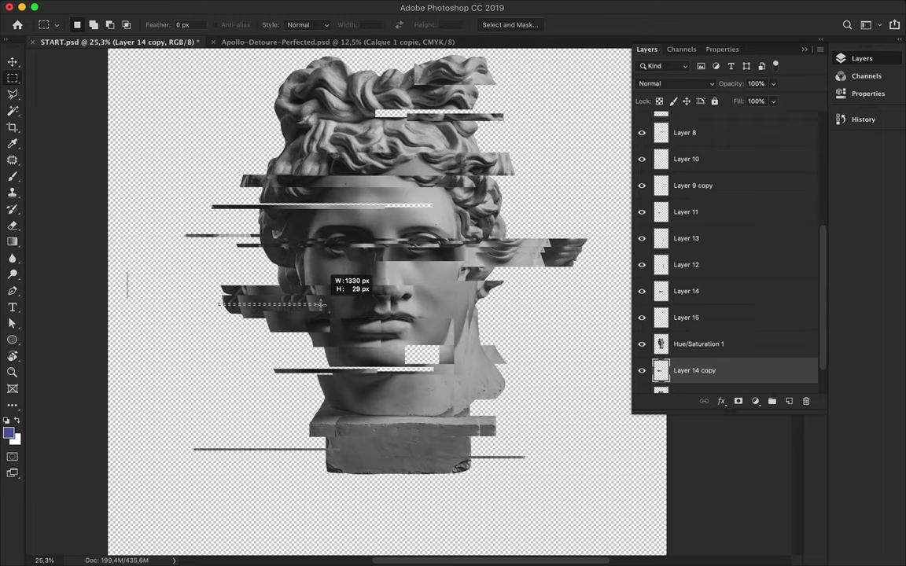
pyautogui.press('v')
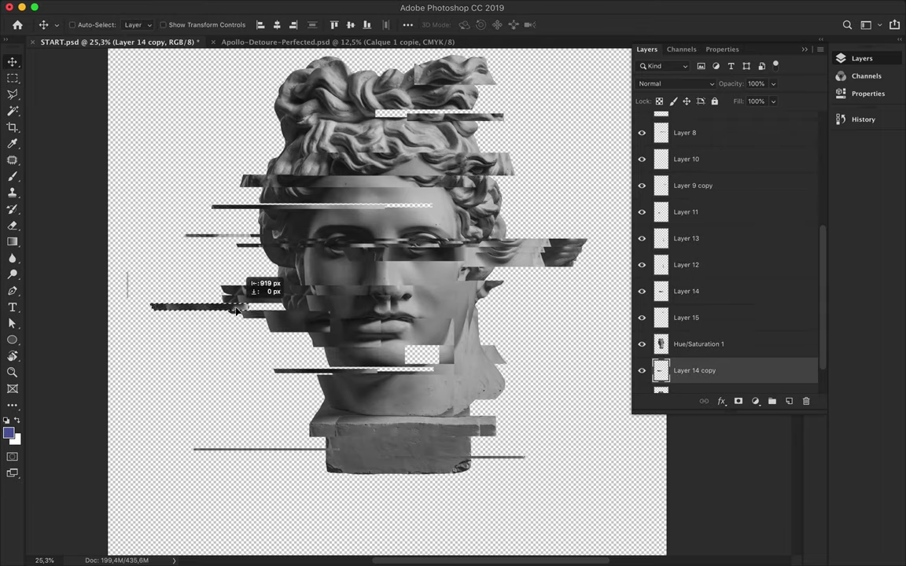
pyautogui.moveTo(316, 309); pyautogui.dragTo(236, 309)
pyautogui.scroll(-1, 444, 318)
pyautogui.click(444, 318)
# Select two thin strips across the face and shift them sideways, one to the left
pyautogui.press('m')
pyautogui.moveTo(323, 312)
pyautogui.mouseDown()
pyautogui.moveTo(457, 318)
pyautogui.moveTo(252, 318)
pyautogui.moveTo(346, 323)
pyautogui.mouseUp()
pyautogui.press('v')
pyautogui.hotkey('ctrl', 'd')
pyautogui.press('m')
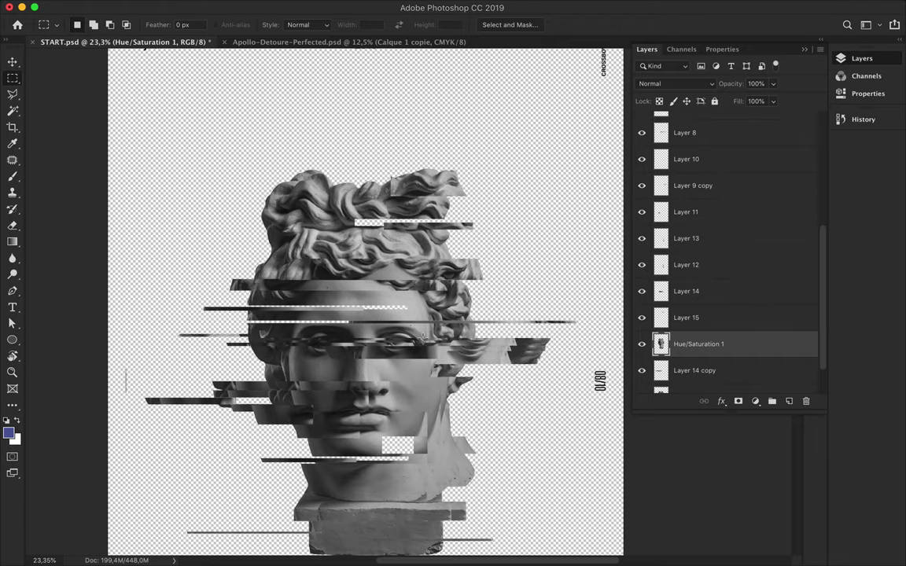
pyautogui.moveTo(402, 246); pyautogui.dragTo(397, 228)
pyautogui.press('v')
pyautogui.moveTo(527, 237)
pyautogui.mouseDown()
pyautogui.moveTo(311, 259)
pyautogui.moveTo(323, 242)
pyautogui.mouseUp()
# Shift a wide band across the upper hair left, then pick Layer 2 and zoom out
pyautogui.press('m')
pyautogui.moveTo(262, 192)
pyautogui.mouseDown()
pyautogui.moveTo(332, 203)
pyautogui.moveTo(299, 196)
pyautogui.mouseUp()
pyautogui.press('v')
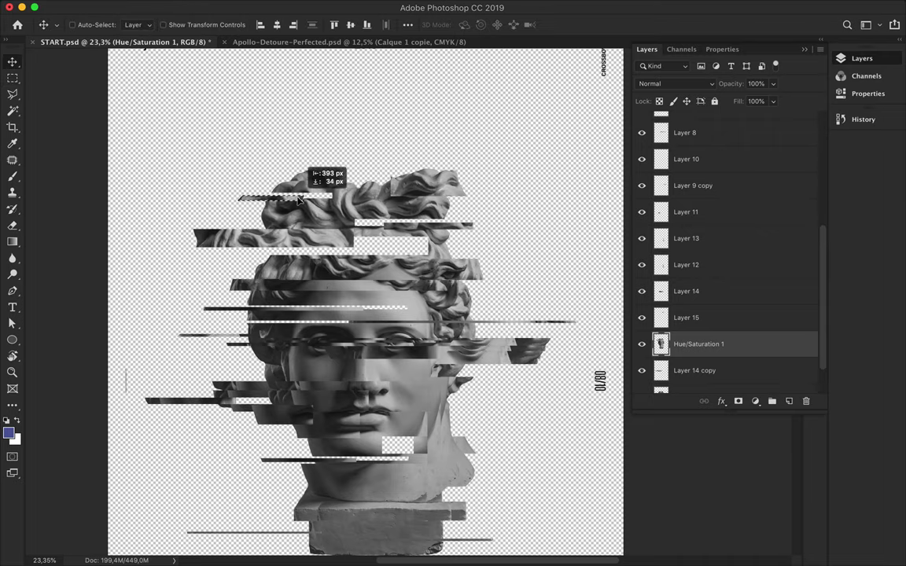
pyautogui.scroll(-1, 470, 273)
pyautogui.scroll(-2, 681, 351)
pyautogui.scroll(10, 694, 354)
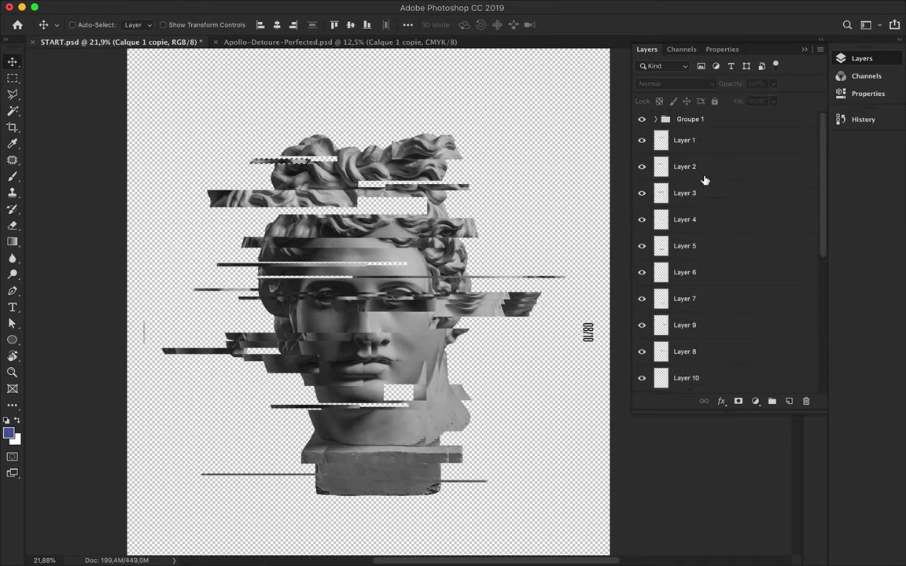
pyautogui.click(686, 166)
pyautogui.press('m')
pyautogui.scroll(-5, 692, 249)
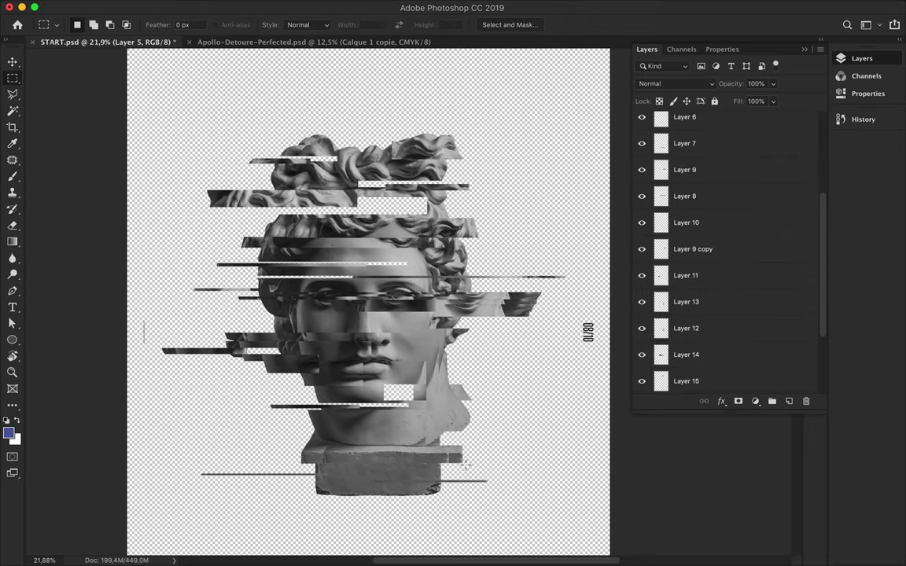
# Select the Hue/Saturation 1 layer and restrict editing to the Blue channel
pyautogui.click(698, 379)
pyautogui.press('v')
pyautogui.moveTo(355, 442)
pyautogui.mouseDown()
pyautogui.moveTo(407, 498)
pyautogui.moveTo(379, 474)
pyautogui.mouseUp()
pyautogui.press('super+5')
# Choose the Black, White gradient and draw a marquee around the whole bust
pyautogui.press('g')
pyautogui.click(93, 24)
pyautogui.click(269, 67)
pyautogui.press('Return')
pyautogui.press('m')
pyautogui.moveTo(135, 80); pyautogui.dragTo(603, 538)
# Preview the Distort filters, opening and cancelling one of them and then Twirl
pyautogui.click(309, 7)
pyautogui.moveTo(320, 180)
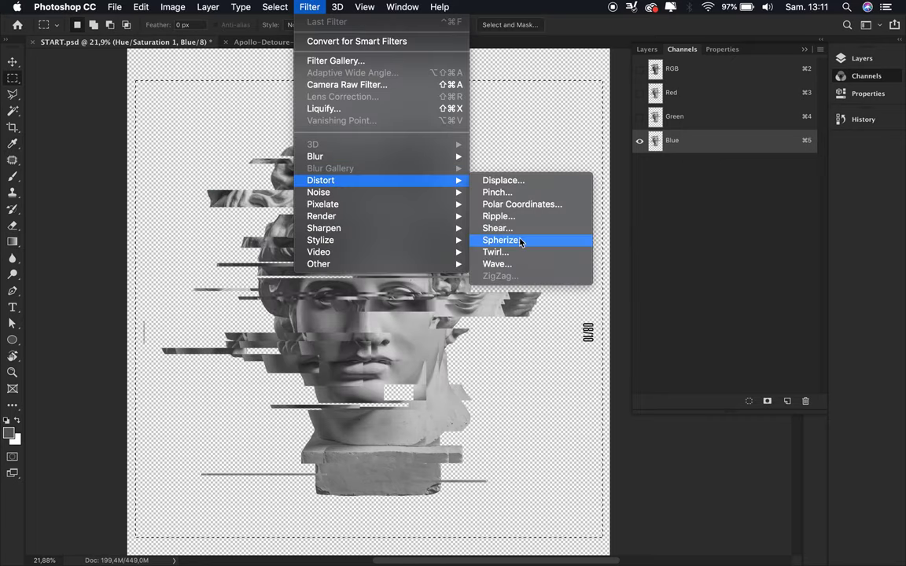
pyautogui.click(550, 202)
pyautogui.press('Return')
pyautogui.press('Escape')
pyautogui.click(639, 68)
pyautogui.click(309, 6)
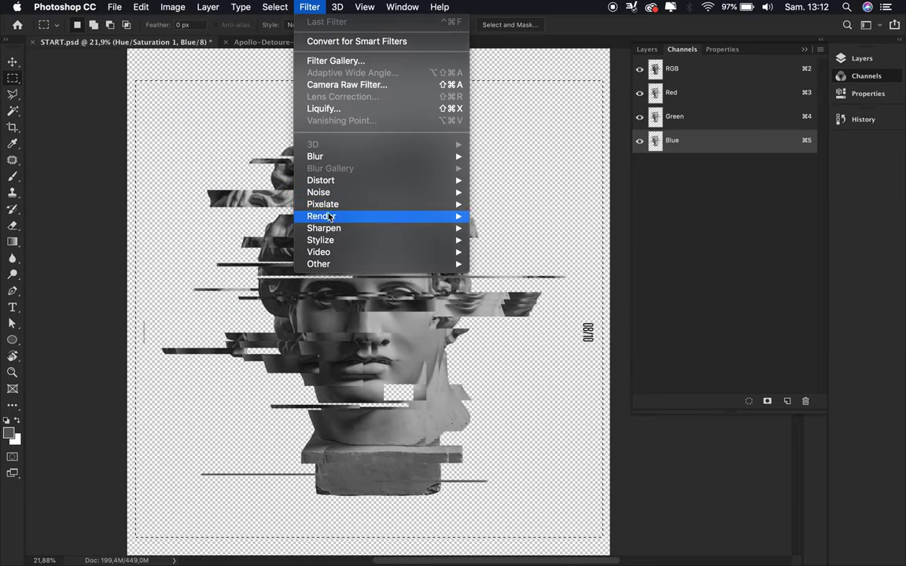
pyautogui.click(552, 250)
pyautogui.click(540, 168)
# Try and cancel the Pinch filter, then open the Shear filter settings
pyautogui.click(228, 6)
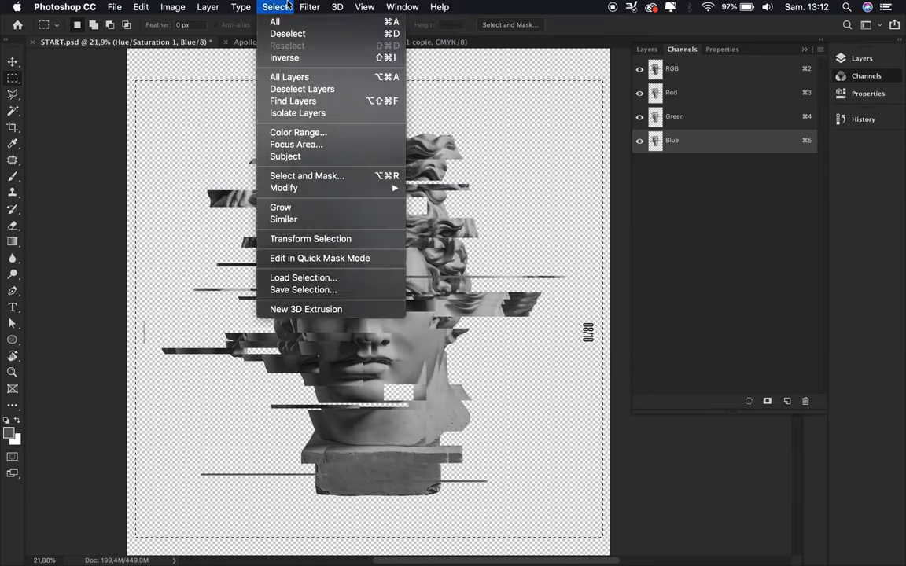
pyautogui.click(488, 194)
pyautogui.press('Escape')
pyautogui.click(309, 6)
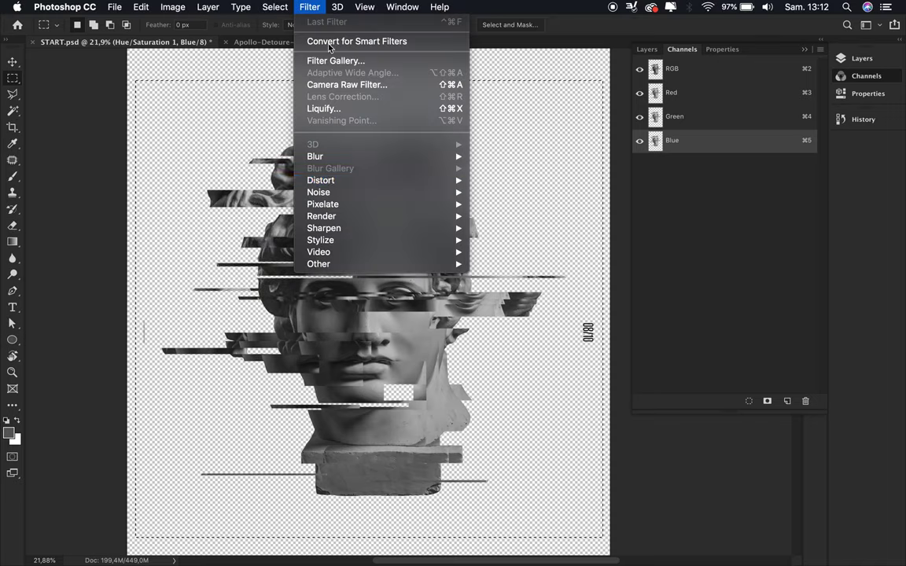
pyautogui.press('Escape')
pyautogui.click(309, 6)
pyautogui.click(497, 228)
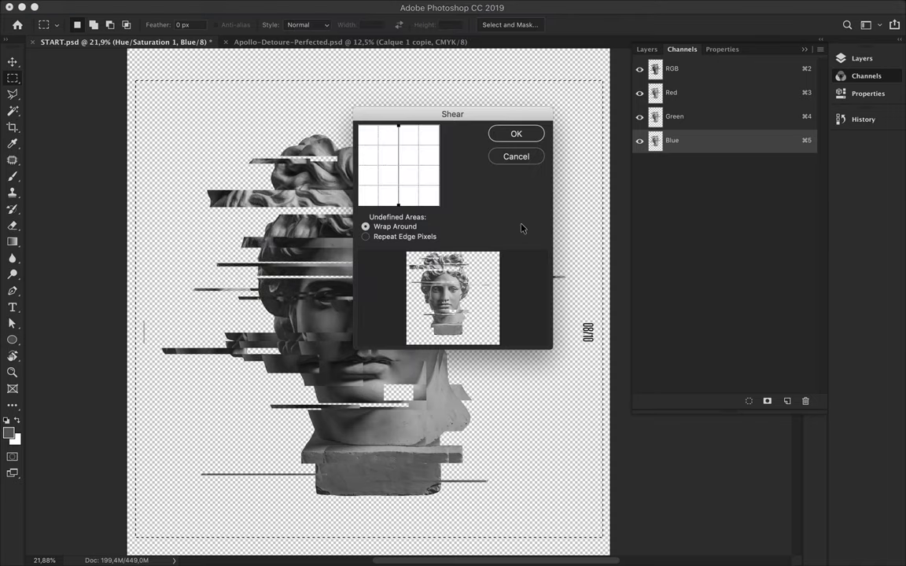
# Bend the Shear curve into an arc, then apply a Wave on the Blue channel
pyautogui.moveTo(399, 174); pyautogui.dragTo(428, 175)
pyautogui.click(515, 133)
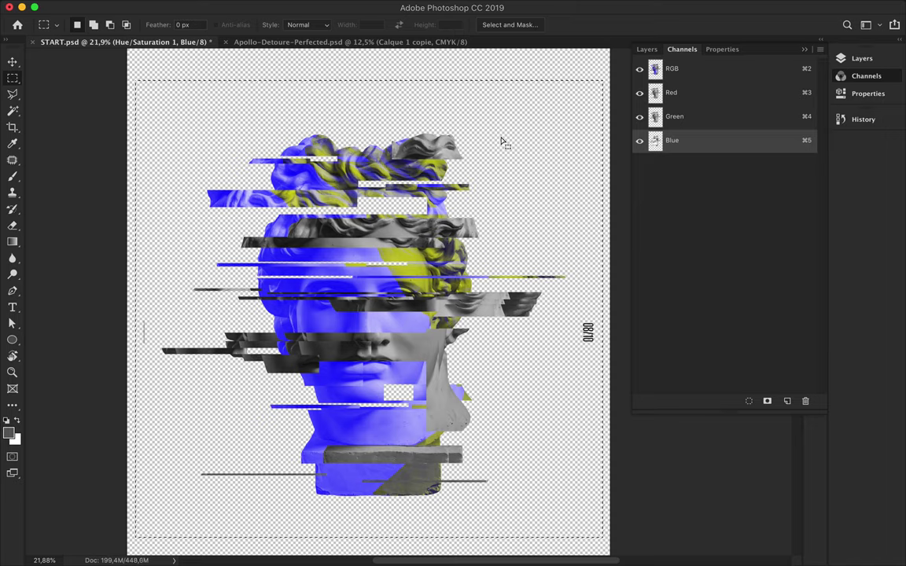
pyautogui.click(309, 7)
pyautogui.click(309, 6)
pyautogui.click(309, 6)
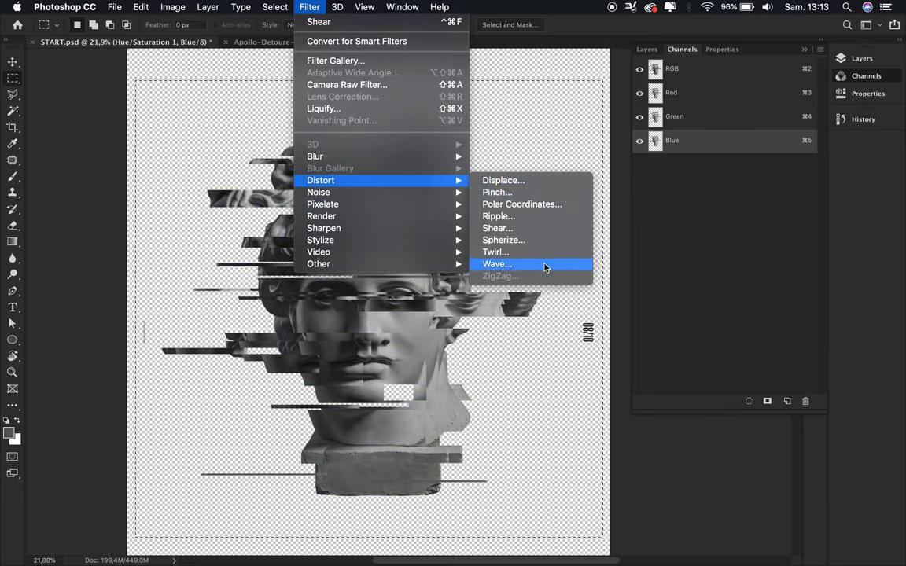
pyautogui.click(542, 263)
pyautogui.click(570, 135)
# Apply a Wave distortion to the Green channel, zoomed in on the face
pyautogui.click(708, 118)
pyautogui.hotkey('ctrl', '+')
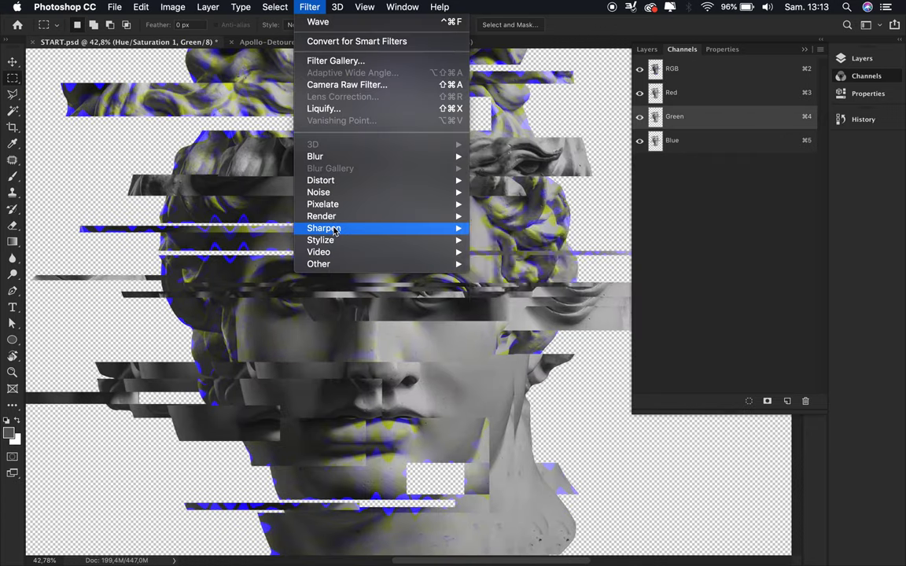
pyautogui.moveTo(323, 228)
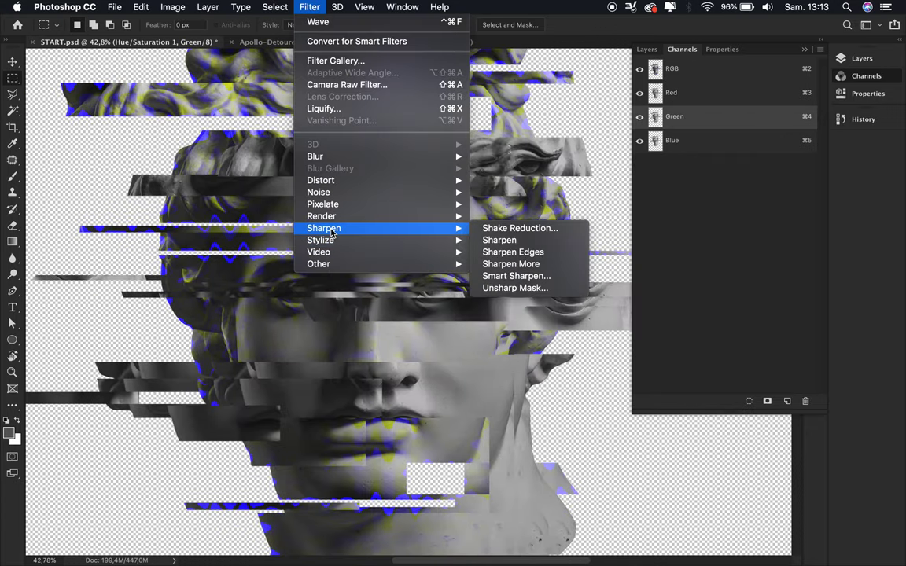
pyautogui.moveTo(321, 180)
pyautogui.click(503, 264)
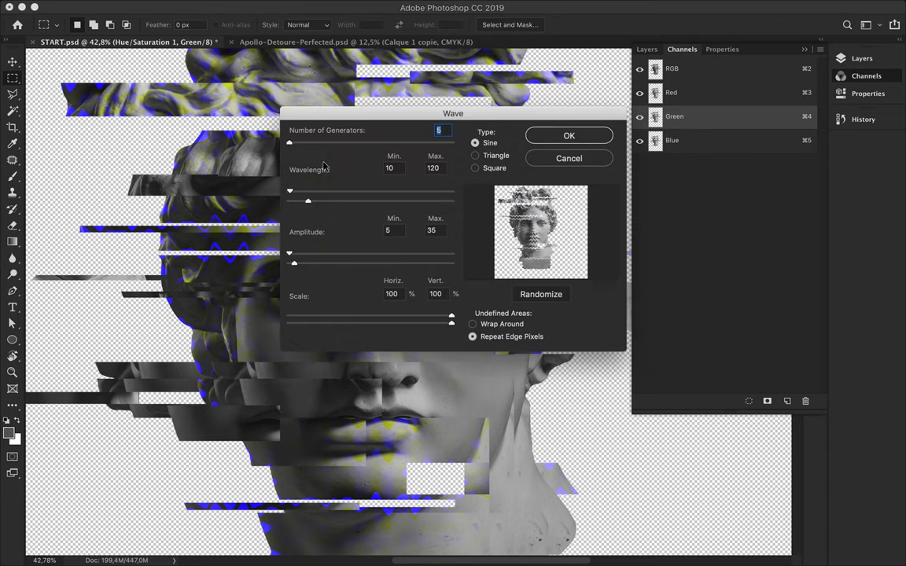
pyautogui.click(531, 133)
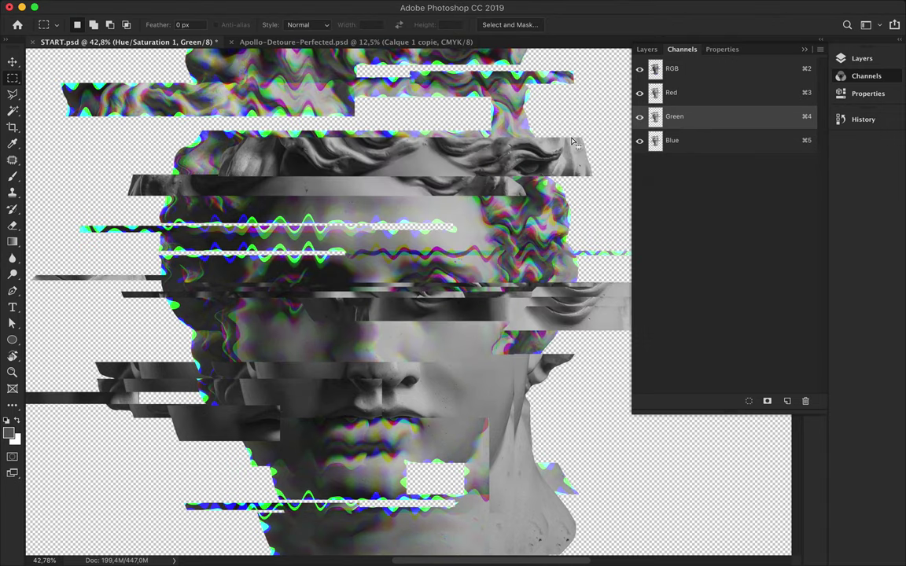
# Apply a Wave distortion to the Red channel and fit the whole poster in view
pyautogui.click(767, 100)
pyautogui.click(243, 6)
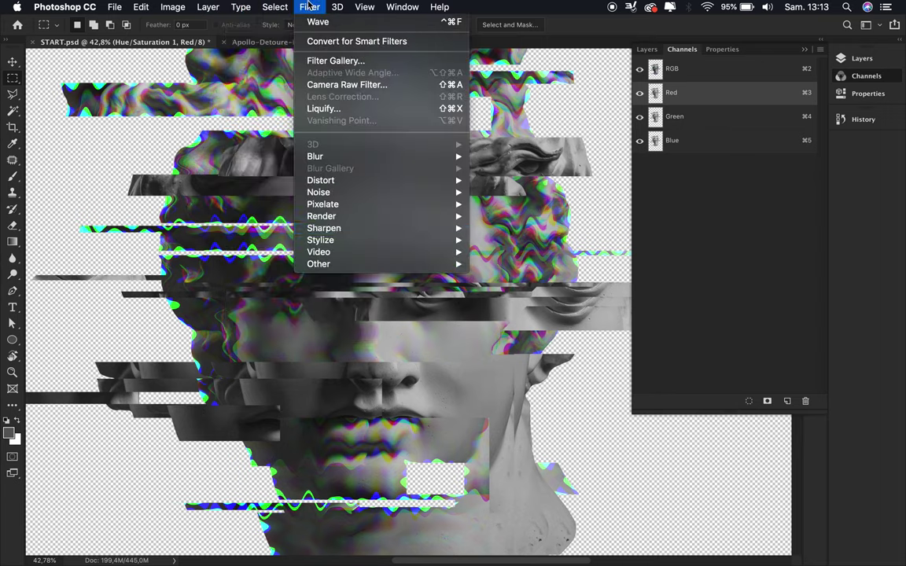
pyautogui.moveTo(321, 180)
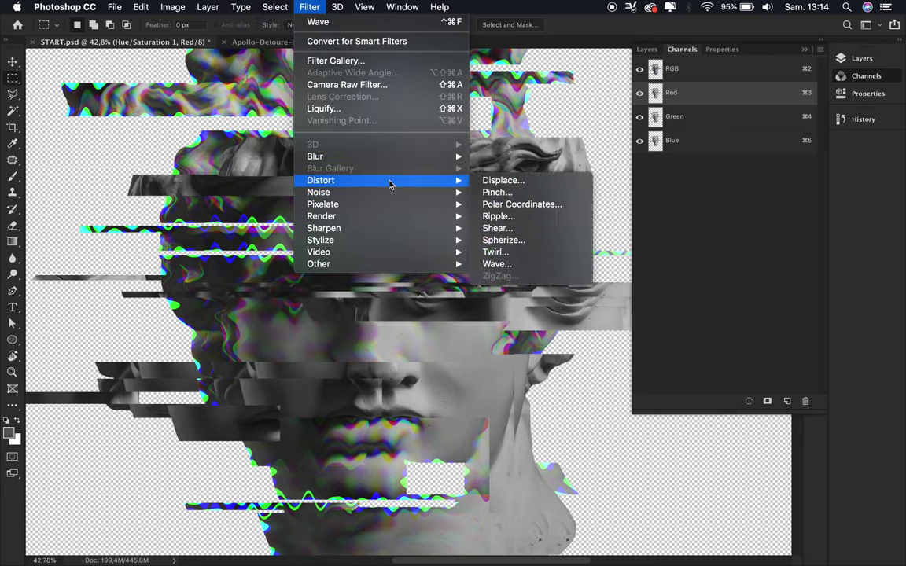
pyautogui.click(503, 263)
pyautogui.click(543, 136)
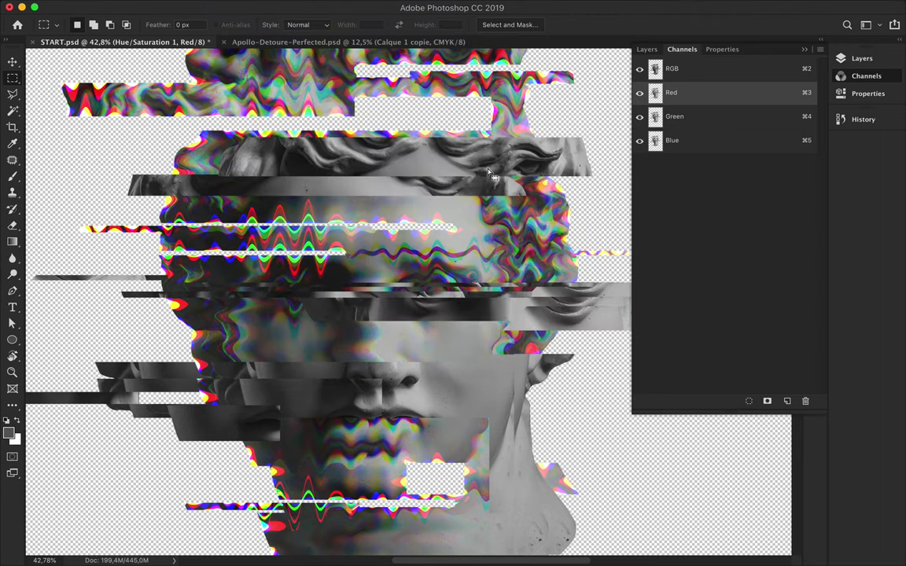
pyautogui.press('super+0')
pyautogui.click(647, 49)
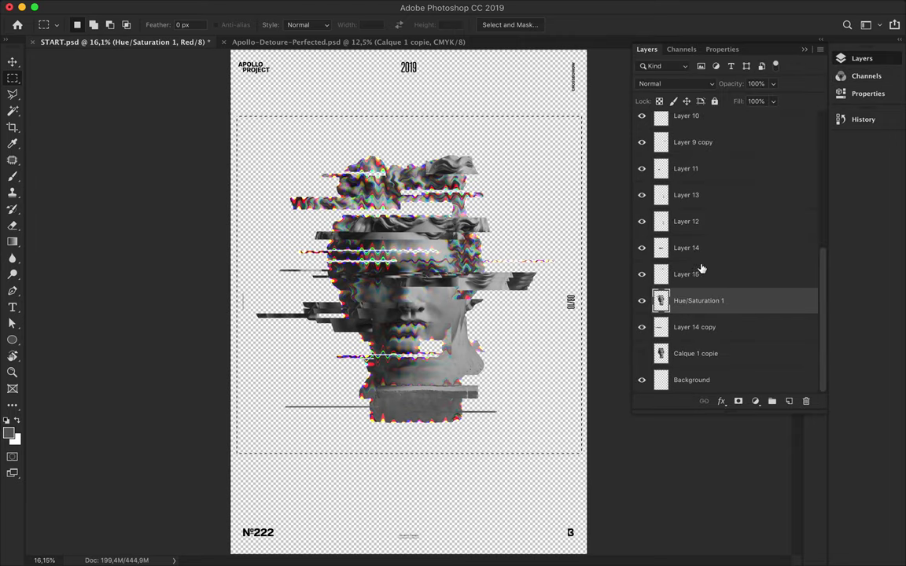
# Drop the selection and restore the full RGB composite channel
pyautogui.press('super+d')
pyautogui.press('v')
pyautogui.click(681, 49)
pyautogui.click(676, 68)
pyautogui.click(646, 49)
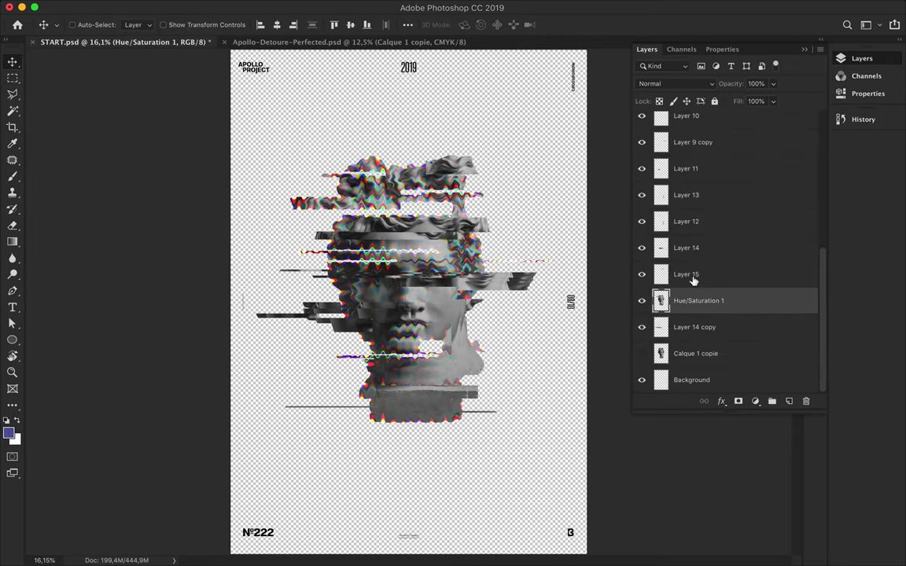
# Select the strip layers from Layer 15 down to Layer 1 and target only the Blue channel
pyautogui.click(704, 277)
pyautogui.scroll(5, 704, 276)
pyautogui.click(698, 151)
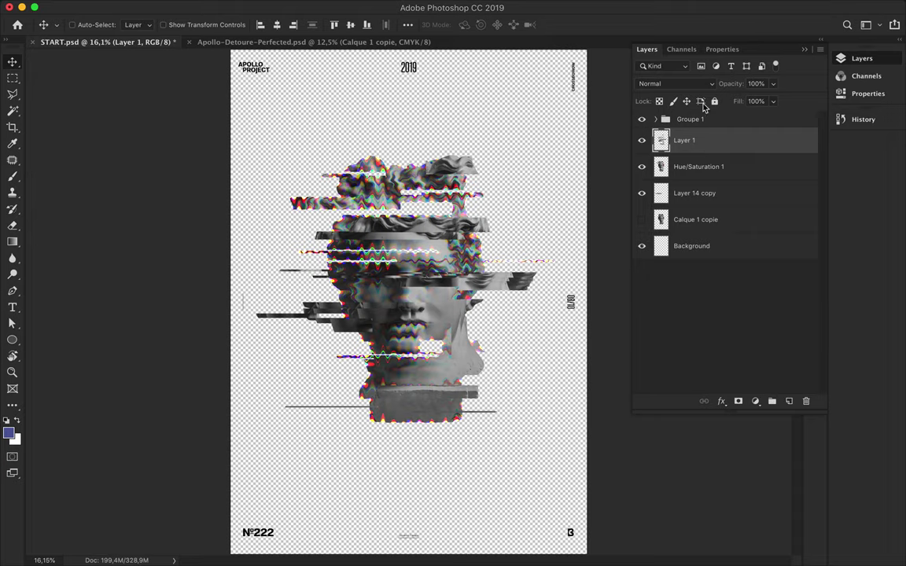
pyautogui.click(681, 49)
pyautogui.click(672, 140)
pyautogui.click(309, 6)
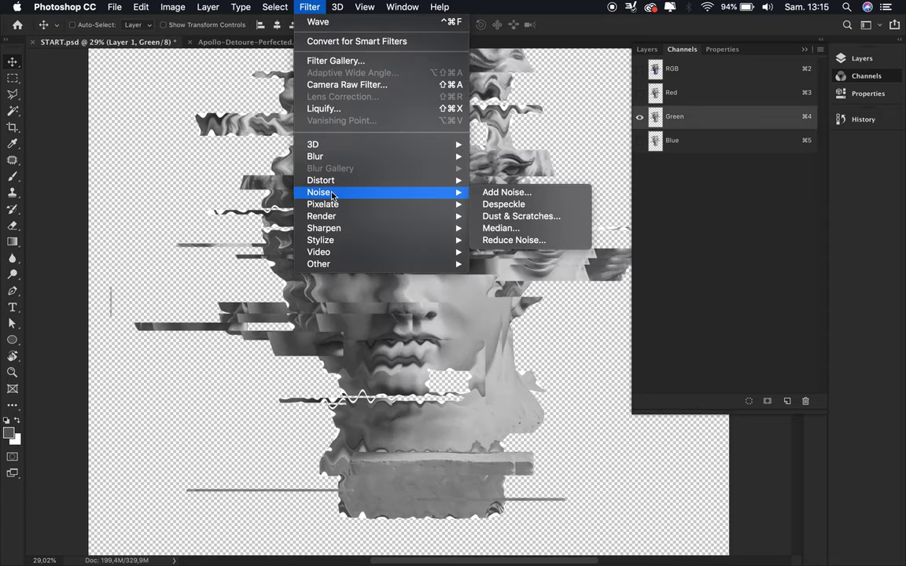
# Confirm the Wave on the Green channel and briefly switch to the Red channel
pyautogui.click(568, 135)
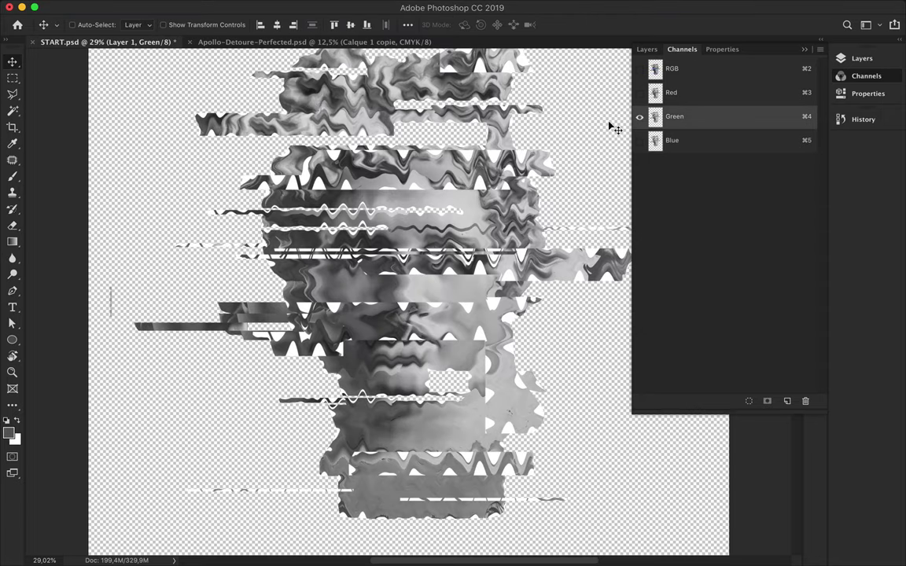
pyautogui.hotkey('ctrl', '3')
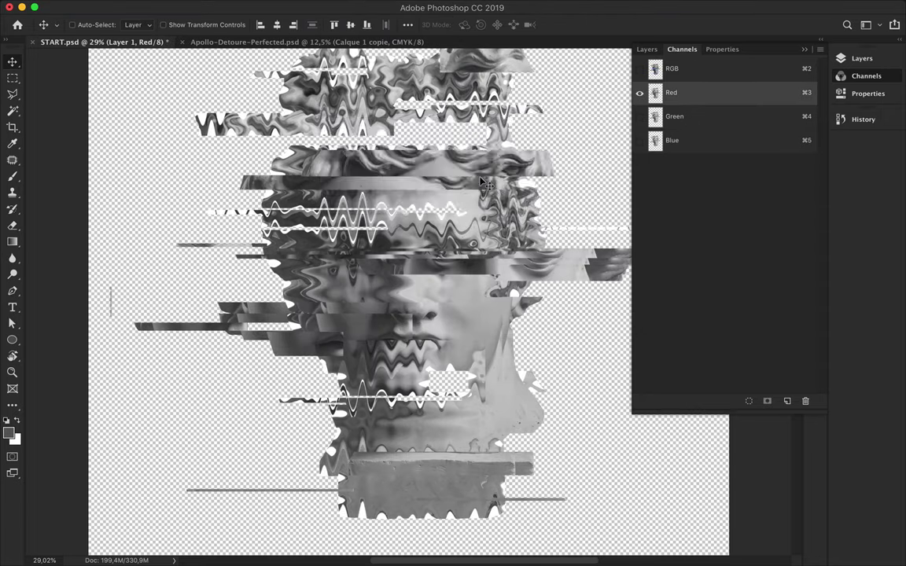
pyautogui.click(646, 49)
pyautogui.click(553, 148)
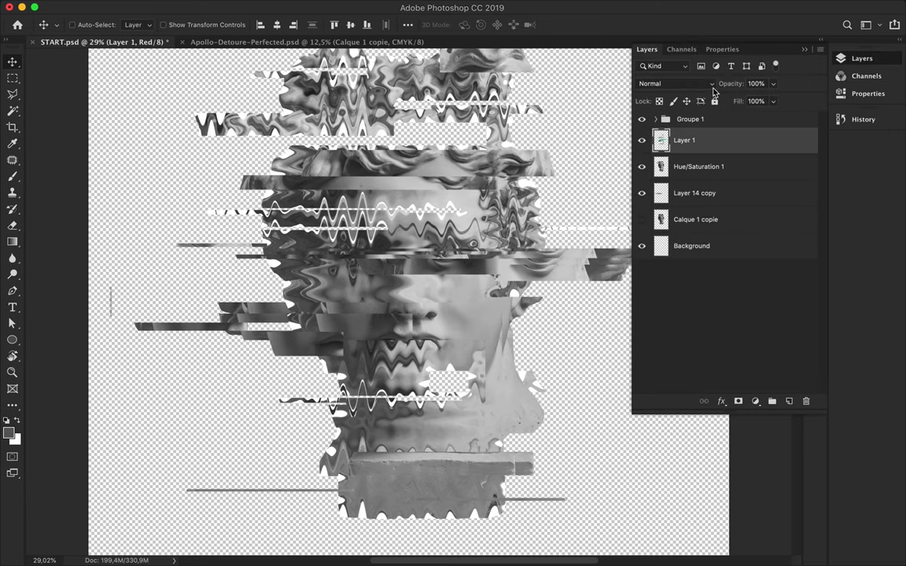
# Apply further Wave distortions to the Green and then the Red channel
pyautogui.click(682, 48)
pyautogui.click(639, 69)
pyautogui.click(674, 117)
pyautogui.click(309, 7)
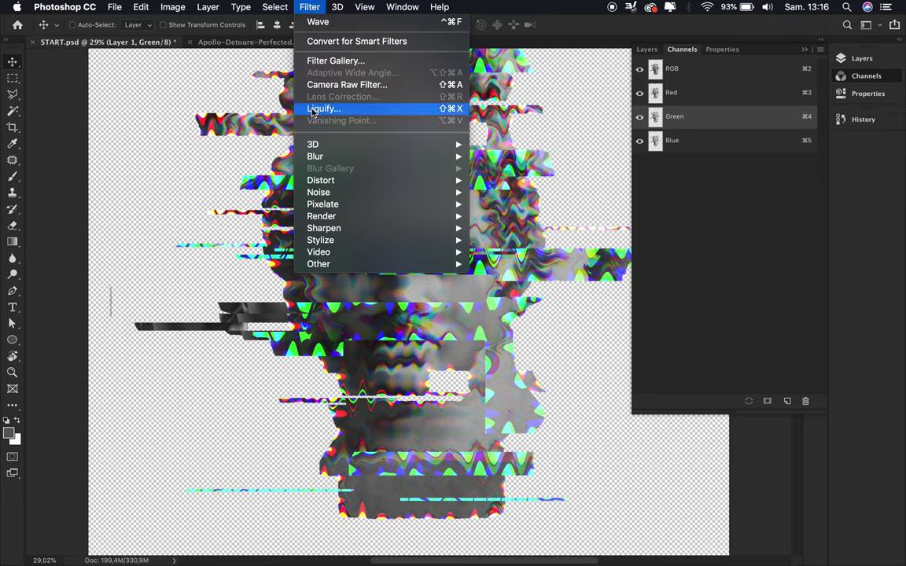
pyautogui.click(495, 263)
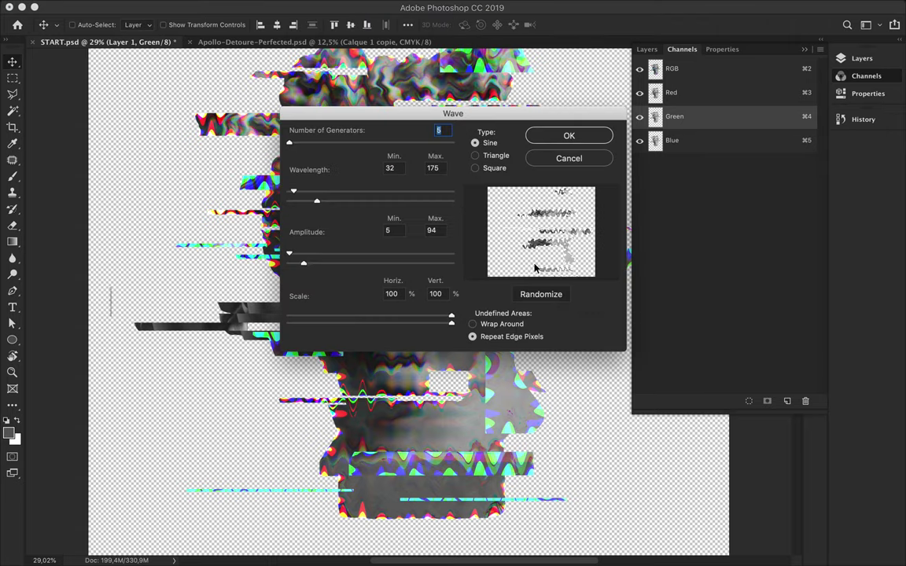
pyautogui.click(566, 136)
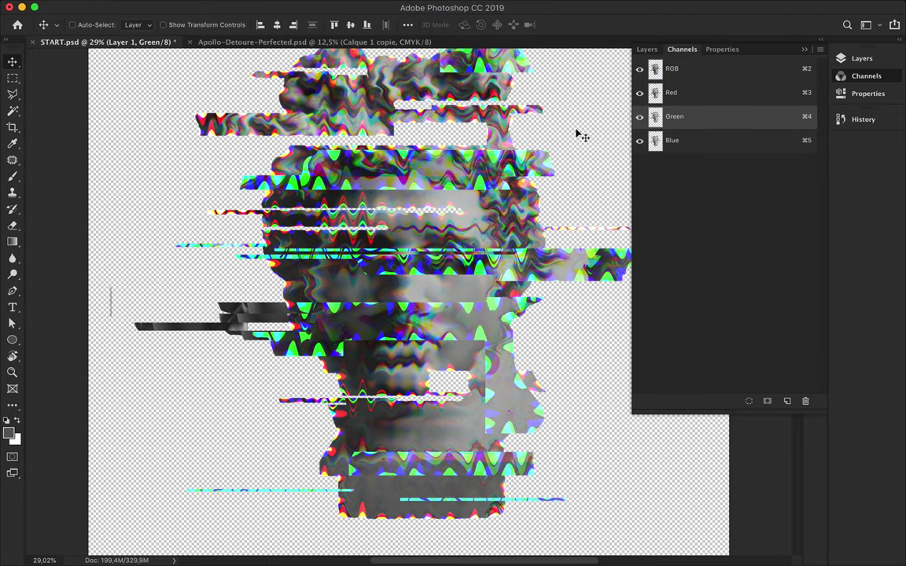
pyautogui.click(671, 93)
pyautogui.click(267, 7)
pyautogui.click(542, 263)
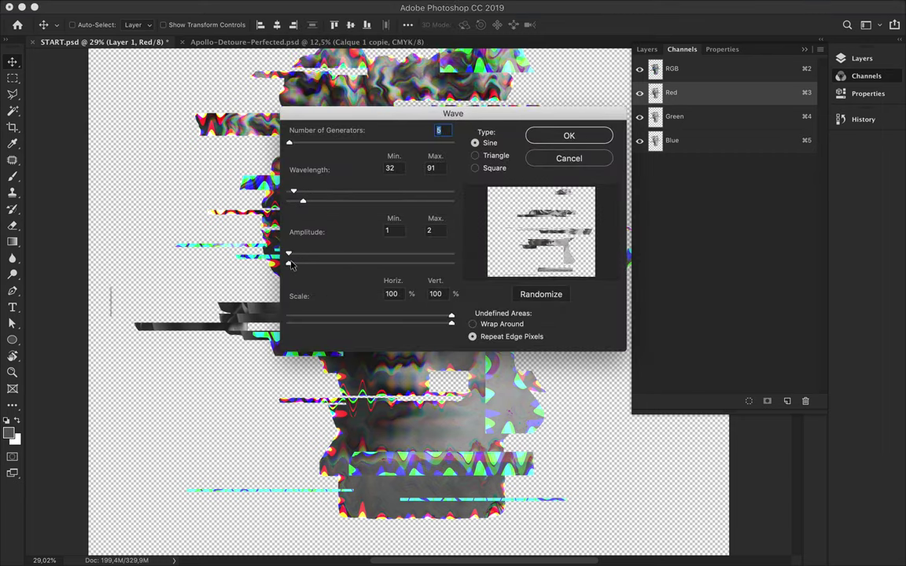
pyautogui.click(582, 135)
# Apply a rescaled Wave to the Green channel and return to the Layers list
pyautogui.click(674, 117)
pyautogui.click(310, 7)
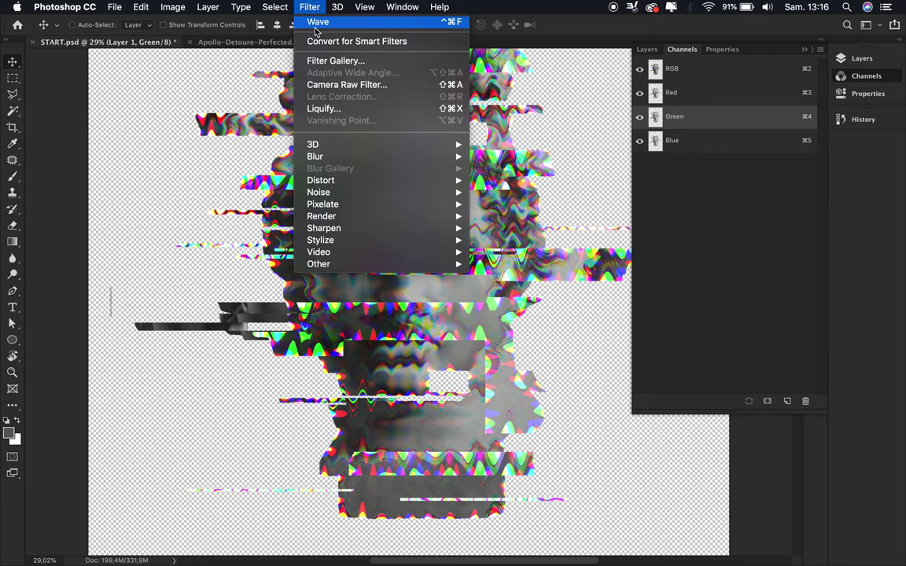
pyautogui.click(524, 272)
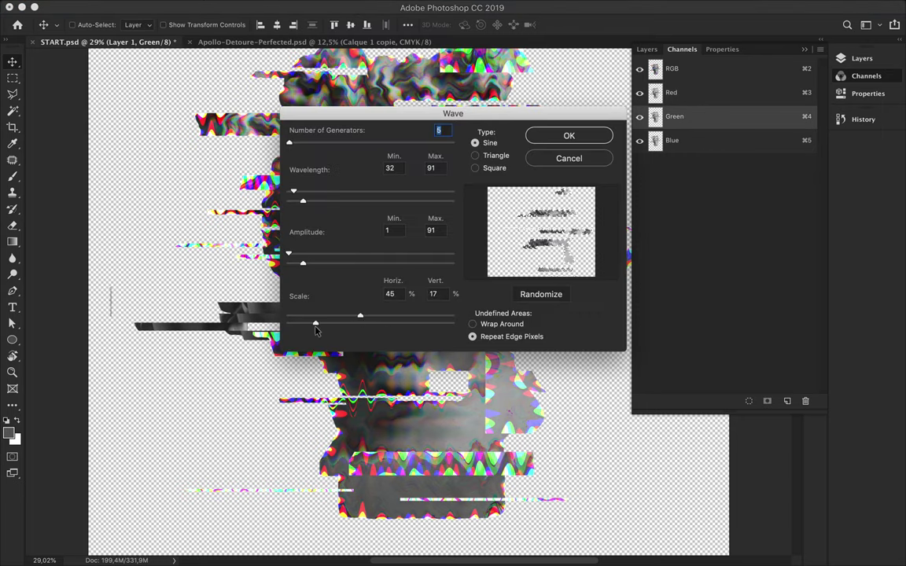
pyautogui.click(564, 132)
pyautogui.scroll(-3, 595, 169)
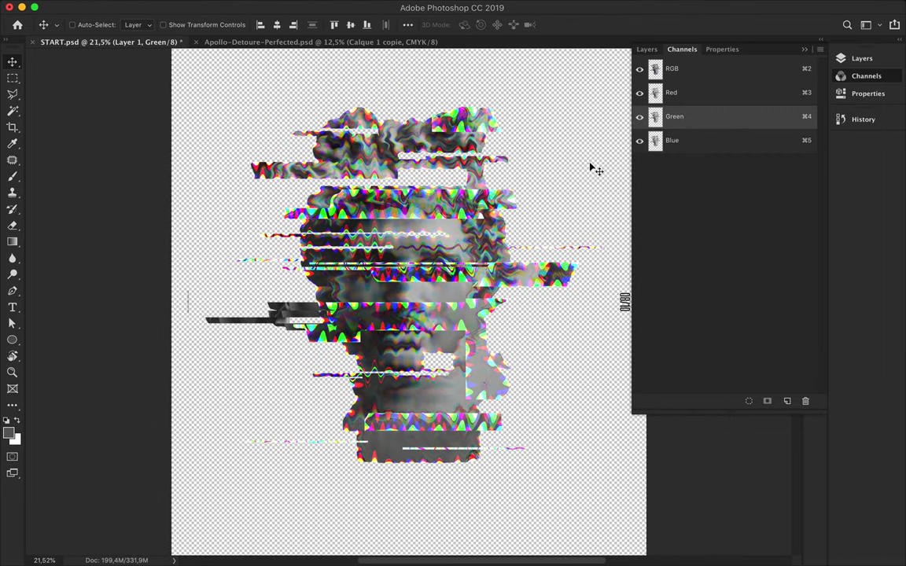
pyautogui.click(647, 49)
pyautogui.click(697, 167)
pyautogui.click(696, 223)
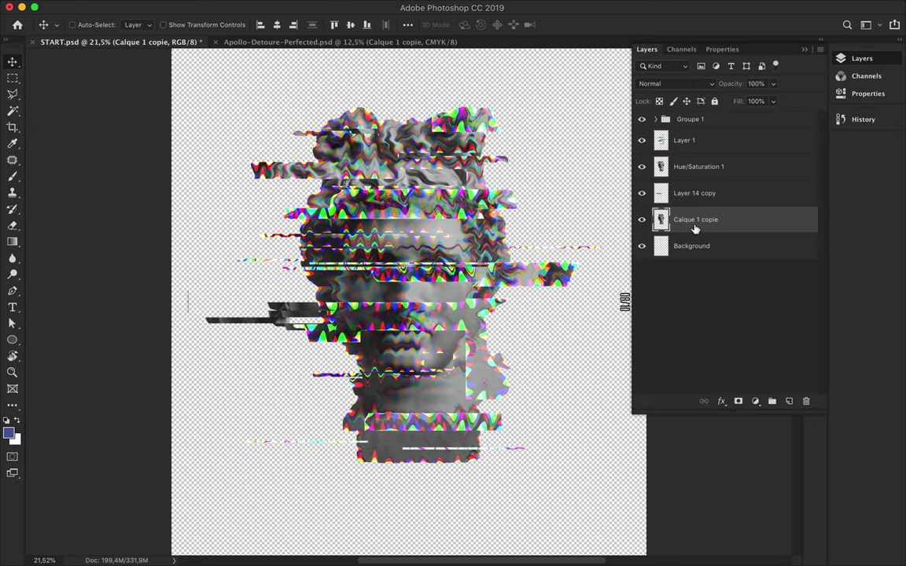
# Move Calque 1 copie above Hue/Saturation 1 with 40% fill and Color blend mode
pyautogui.moveTo(695, 228); pyautogui.dragTo(695, 163)
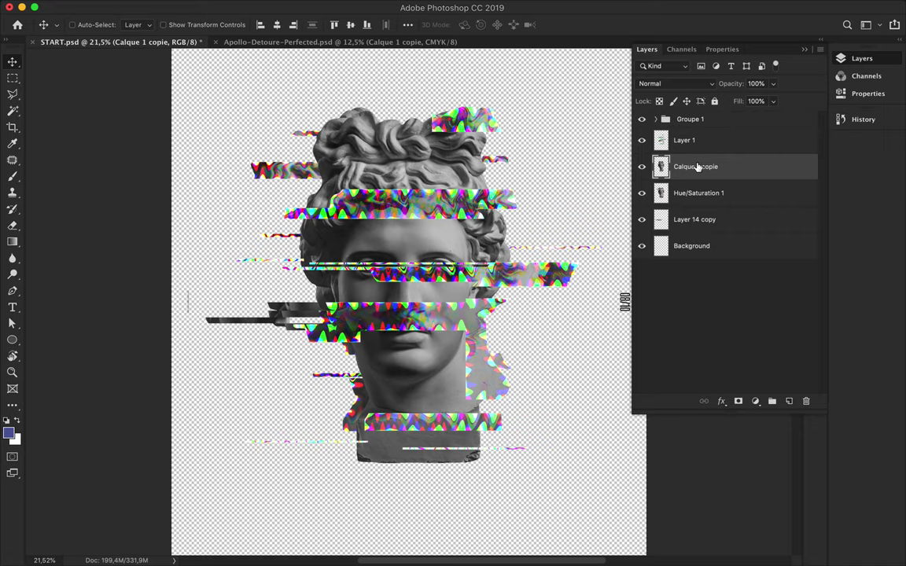
pyautogui.moveTo(773, 105); pyautogui.dragTo(734, 117)
pyautogui.click(676, 84)
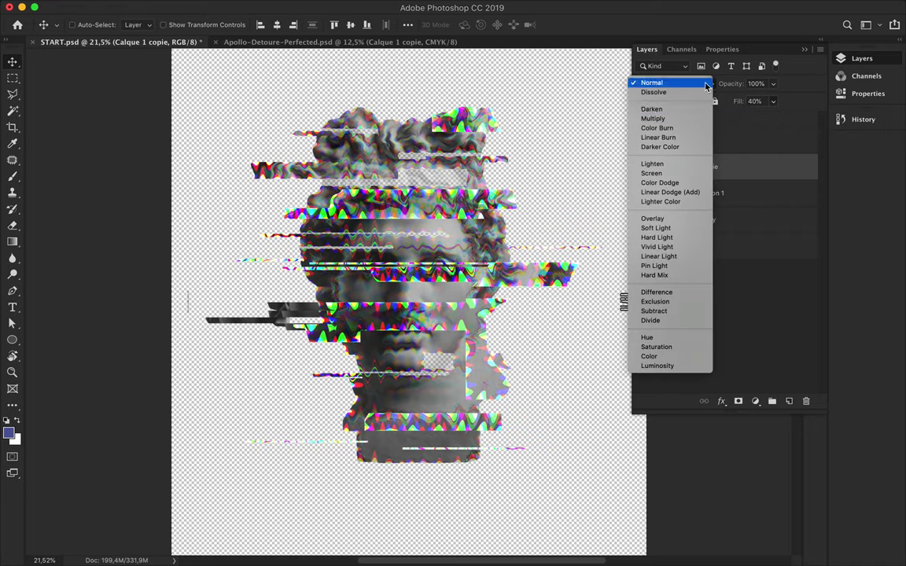
pyautogui.click(656, 358)
# Apply a Wave distortion to Calque 1 copie and fit the poster in the window
pyautogui.click(422, 8)
pyautogui.click(504, 250)
pyautogui.click(827, 135)
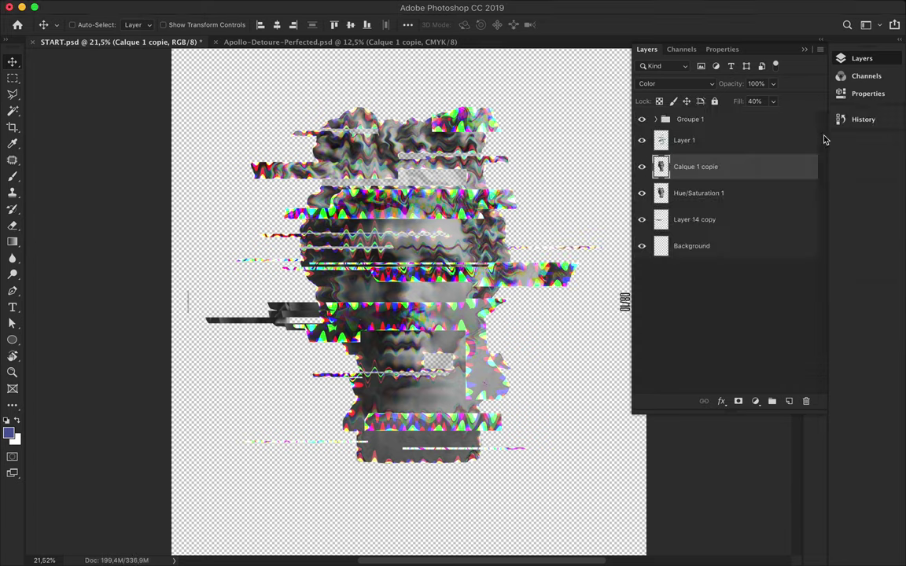
pyautogui.press('super+0')
# Draw a full-canvas rectangle filled with light grey e5e5e5 sampled from the poster
pyautogui.press('u')
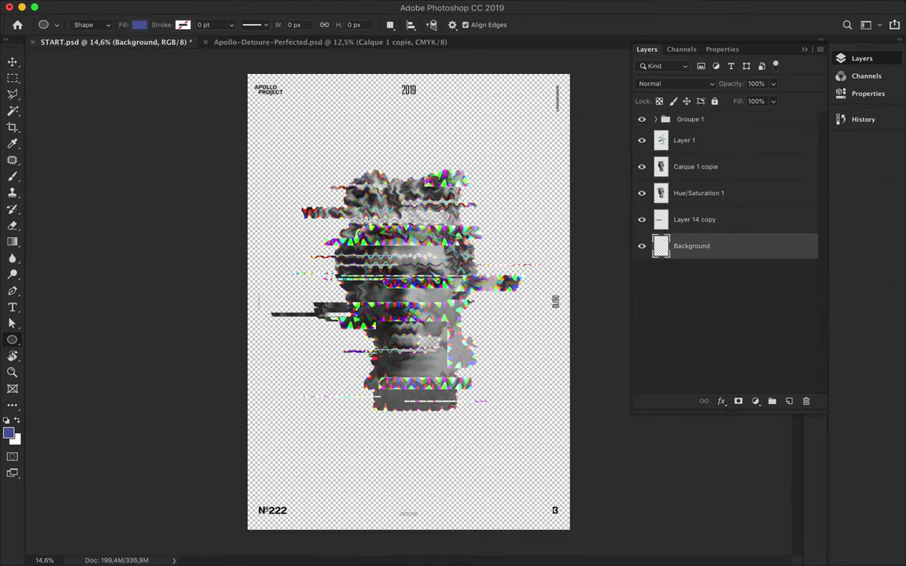
pyautogui.click(126, 25)
pyautogui.click(198, 50)
pyautogui.click(422, 171)
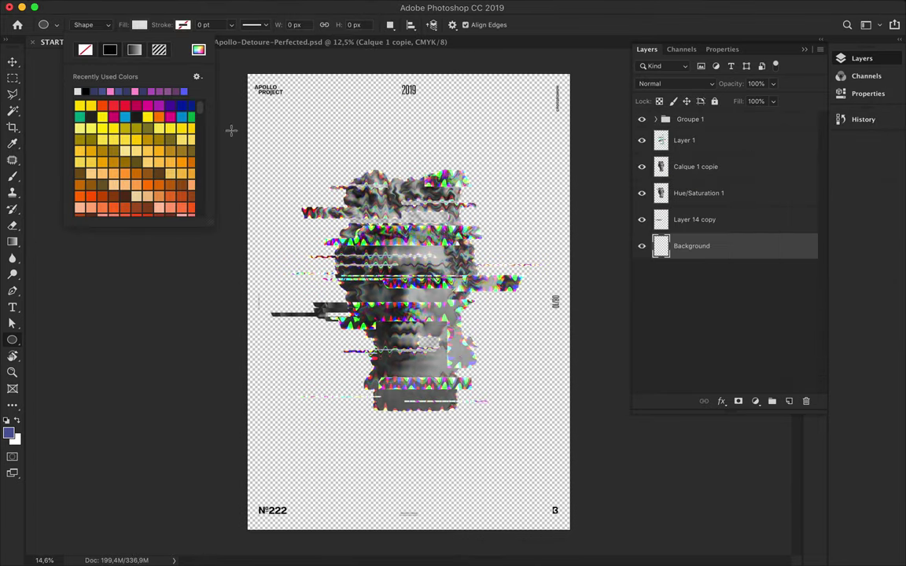
pyautogui.moveTo(245, 71); pyautogui.dragTo(572, 532)
pyautogui.press('a')
pyautogui.click(188, 25)
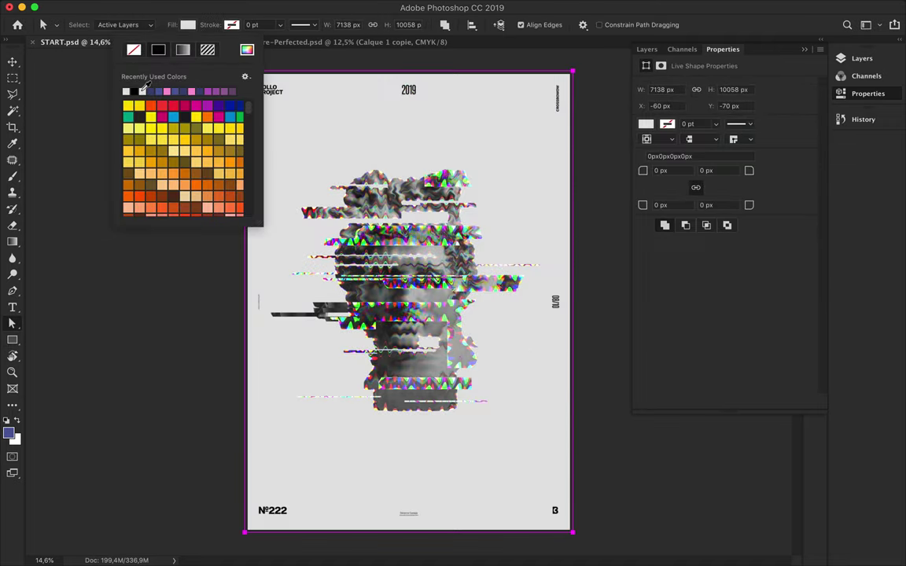
pyautogui.click(247, 49)
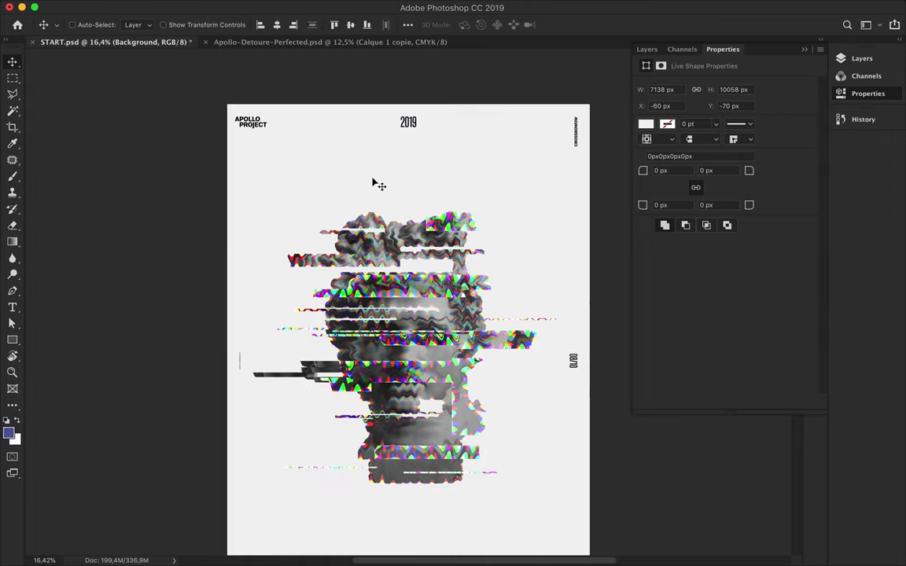
pyautogui.press('t')
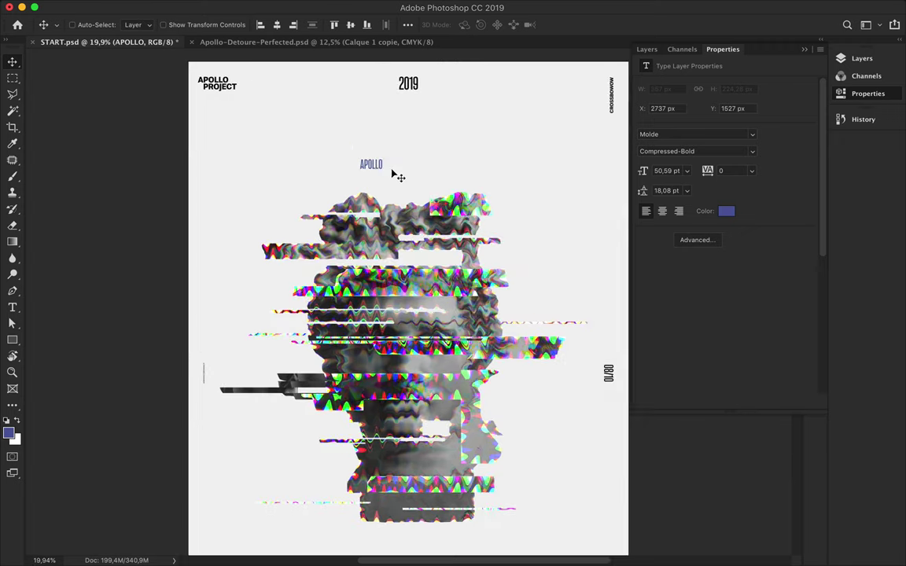
# Colour the APOLLO title pink, sampled from the poster
pyautogui.press('i')
pyautogui.click(446, 206)
pyautogui.press('v')
pyautogui.doubleClick(371, 165)
pyautogui.click(512, 25)
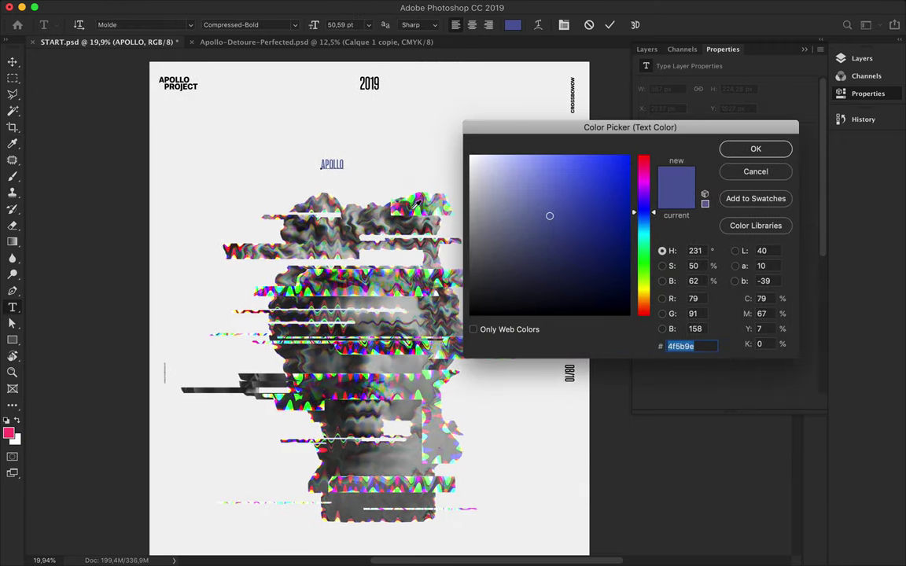
pyautogui.click(417, 204)
pyautogui.press('Return')
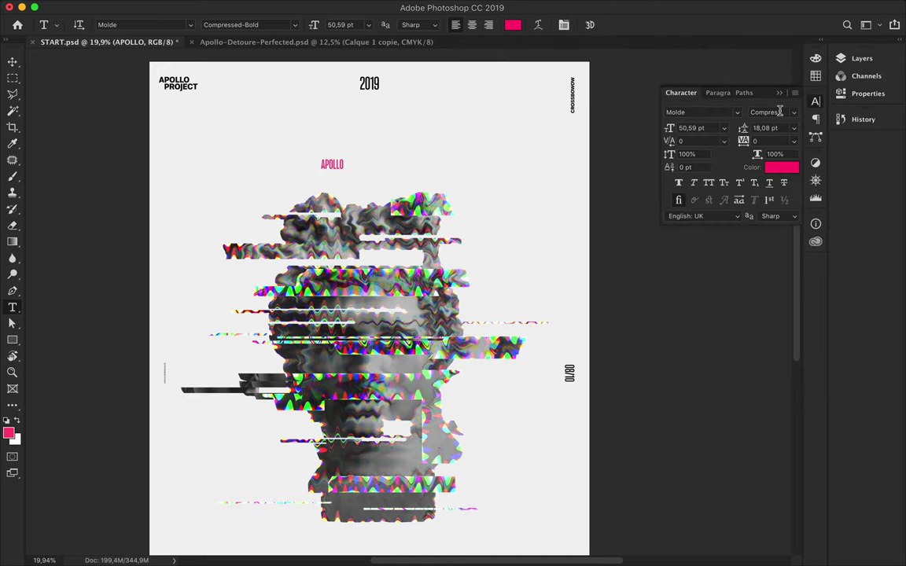
# Set the APOLLO title to Medium font style and widen its letter spacing
pyautogui.click(779, 110)
pyautogui.scroll(-5, 798, 162)
pyautogui.scroll(-5, 794, 172)
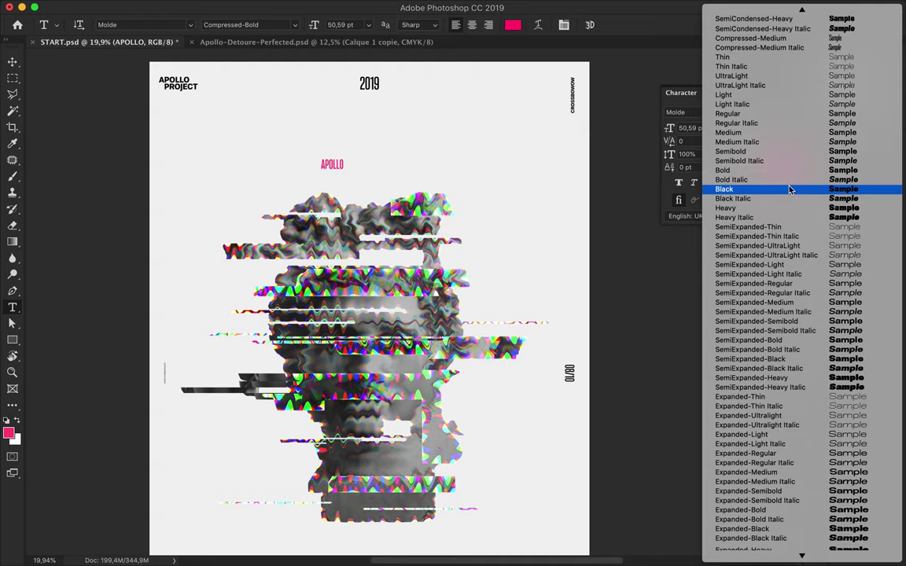
pyautogui.click(780, 152)
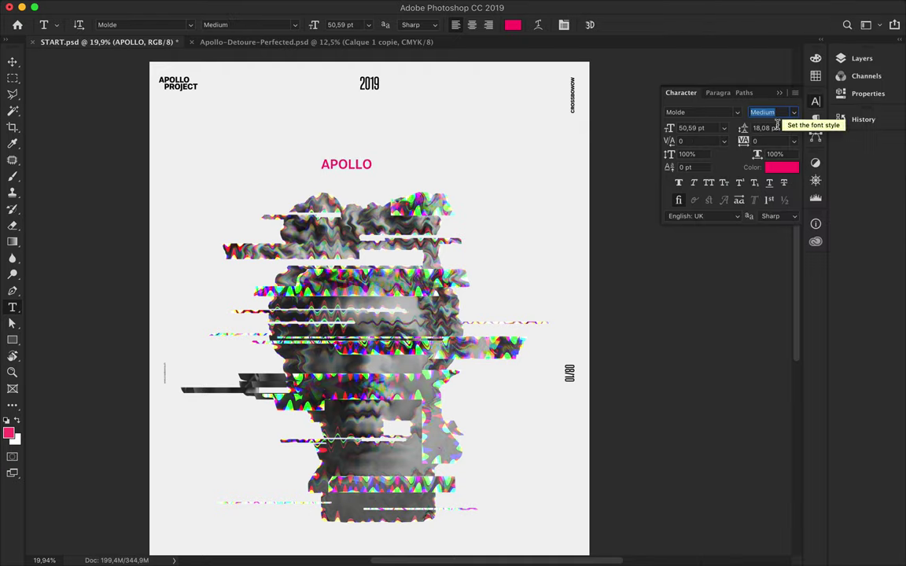
pyautogui.click(772, 140)
pyautogui.write('200')
pyautogui.press('Return')
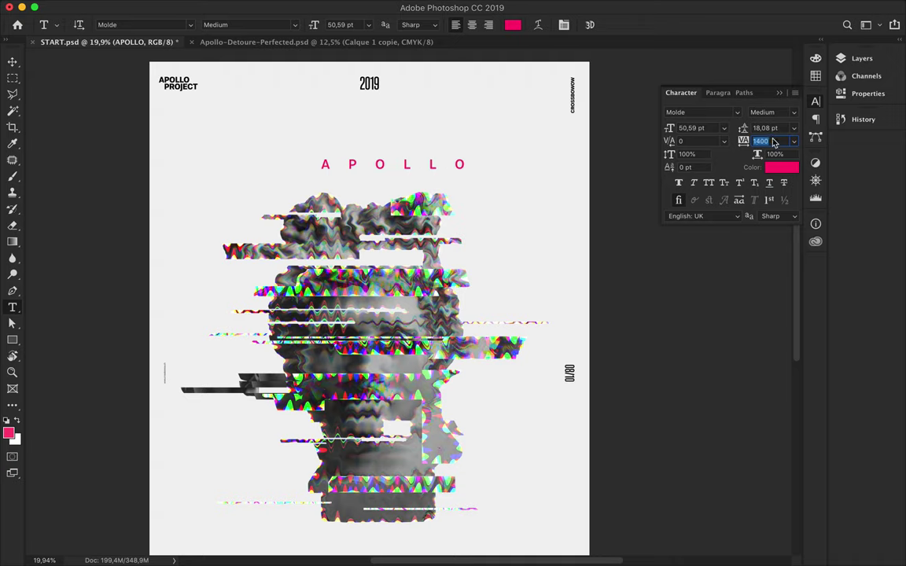
# Move the title lower and left, then hide the other poster layers
pyautogui.click(11, 62)
pyautogui.moveTo(385, 165); pyautogui.dragTo(350, 174)
pyautogui.click(862, 58)
pyautogui.click(866, 75)
pyautogui.click(646, 48)
pyautogui.moveTo(641, 196); pyautogui.dragTo(641, 148)
pyautogui.click(682, 49)
# Apply a Wave filter to the APOLLO title's Blue channel, converting it to a smart object
pyautogui.press('super+5')
pyautogui.click(309, 8)
pyautogui.click(476, 209)
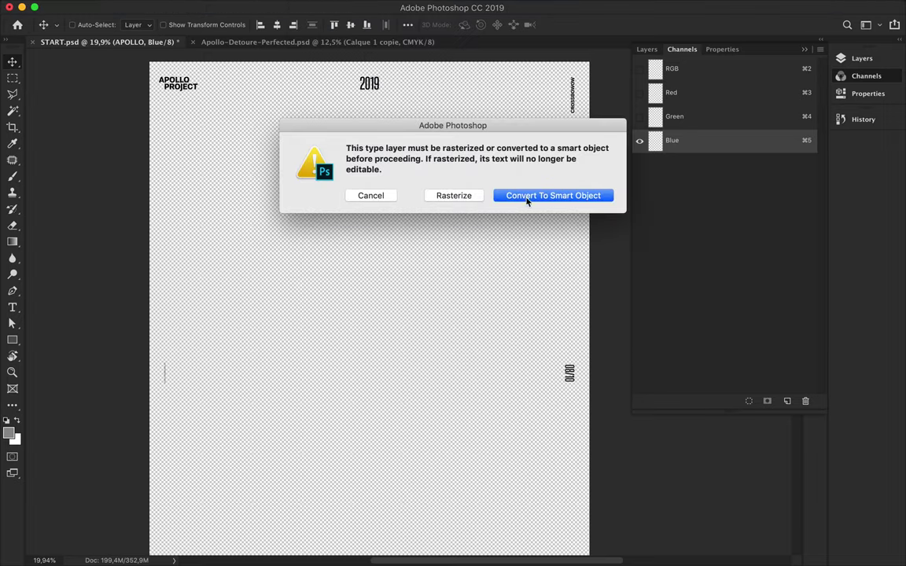
pyautogui.click(525, 193)
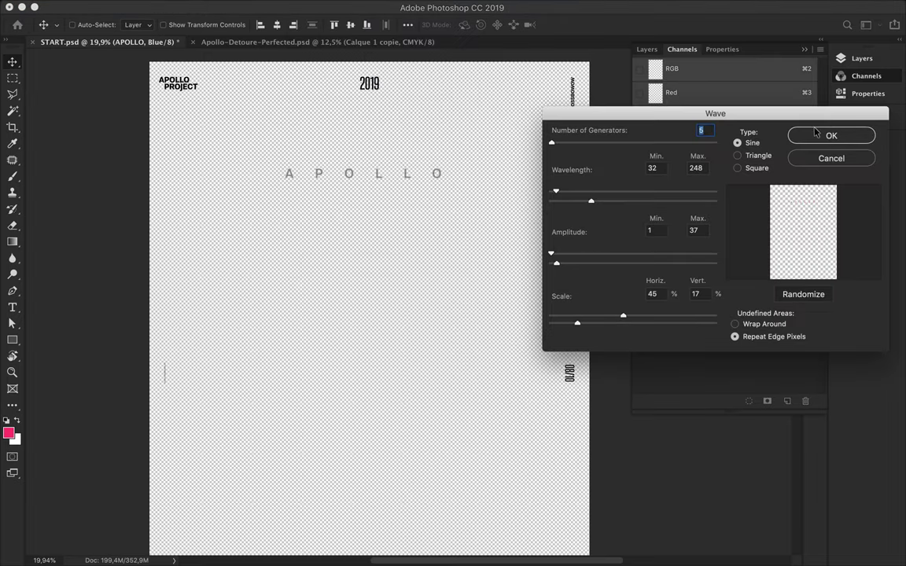
pyautogui.click(825, 135)
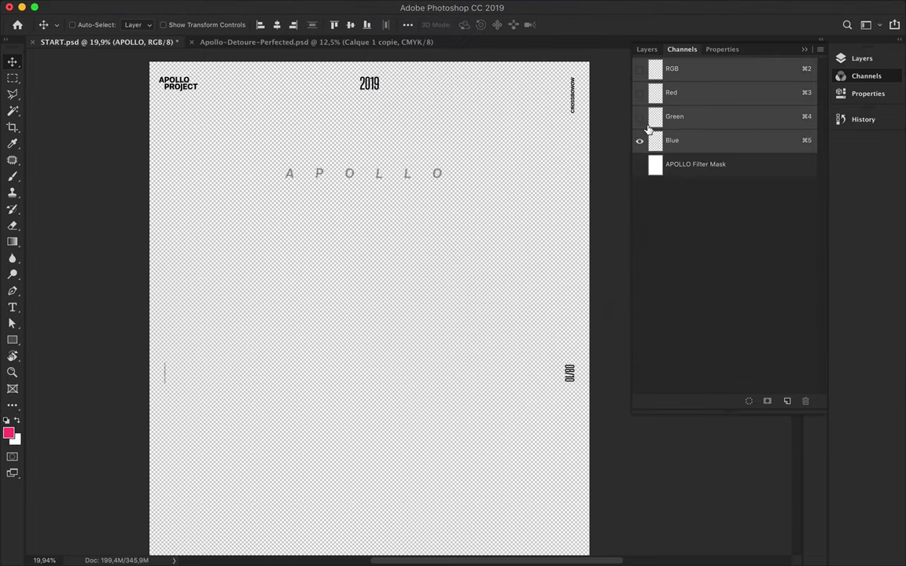
# Restore the full colour composite and make the hidden poster layers visible again
pyautogui.click(674, 117)
pyautogui.click(744, 164)
pyautogui.press('Delete')
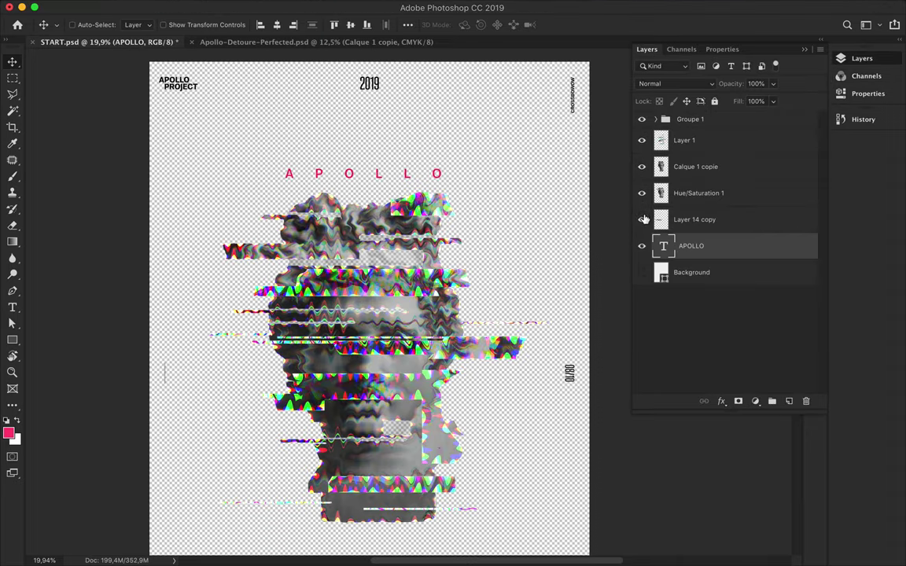
pyautogui.click(643, 219)
pyautogui.scroll(-1, 425, 165)
pyautogui.scroll(2, 409, 154)
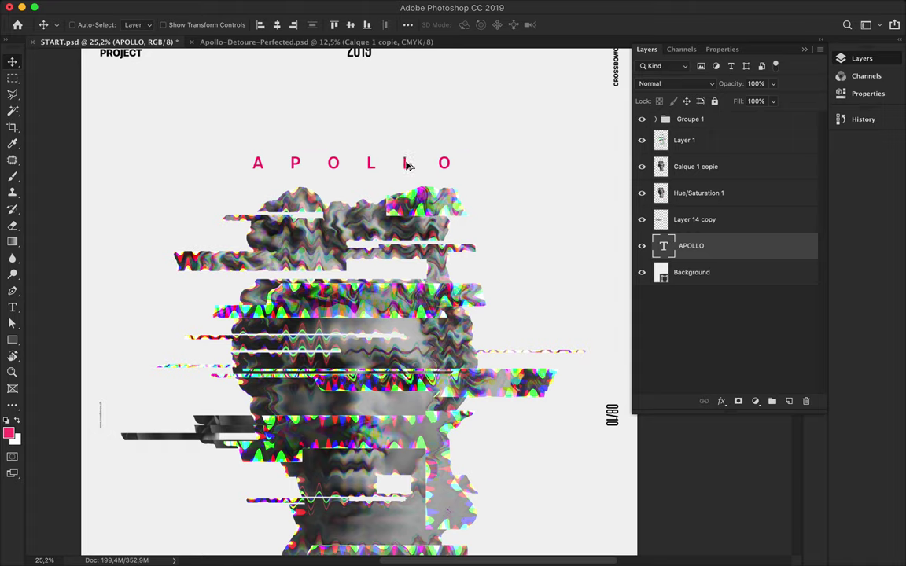
# Duplicate the APOLLO title, colour the copy with sampled green and move it above the original
pyautogui.moveTo(407, 161); pyautogui.dragTo(410, 164)
pyautogui.press('t')
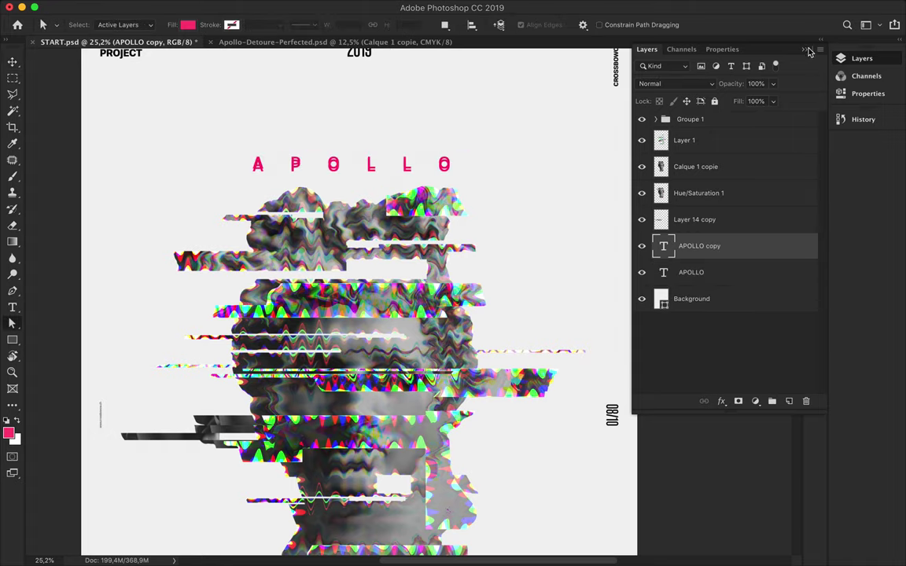
pyautogui.hotkey('ctrl', 't')
pyautogui.click(775, 166)
pyautogui.click(271, 303)
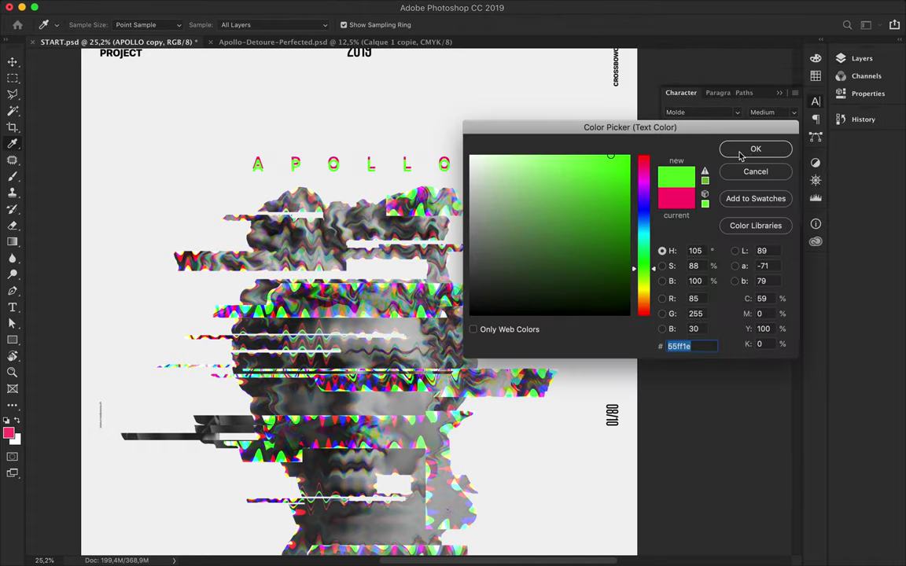
pyautogui.click(755, 150)
pyautogui.moveTo(377, 164); pyautogui.dragTo(378, 144)
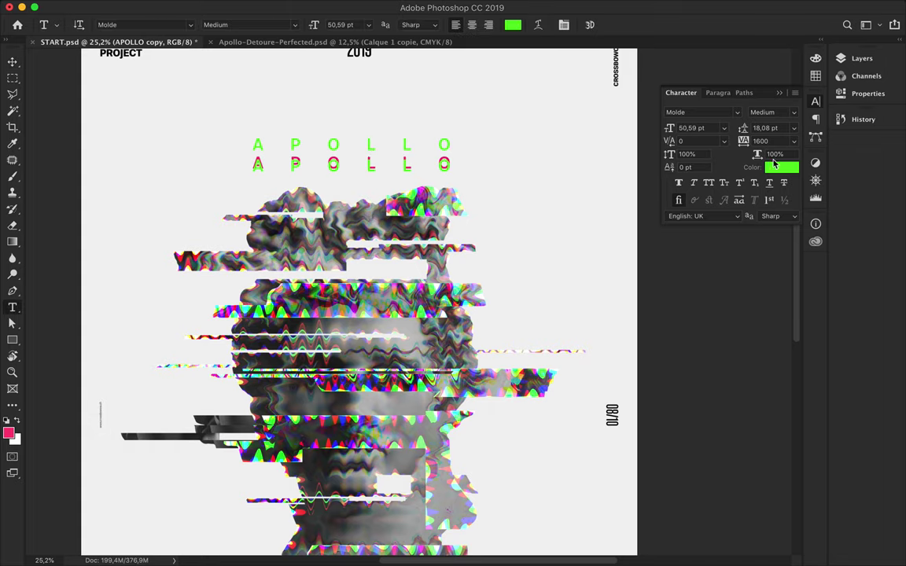
# Recolour another APOLLO copy yellow (ffff00) and nudge it onto the other titles
pyautogui.click(775, 166)
pyautogui.click(200, 255)
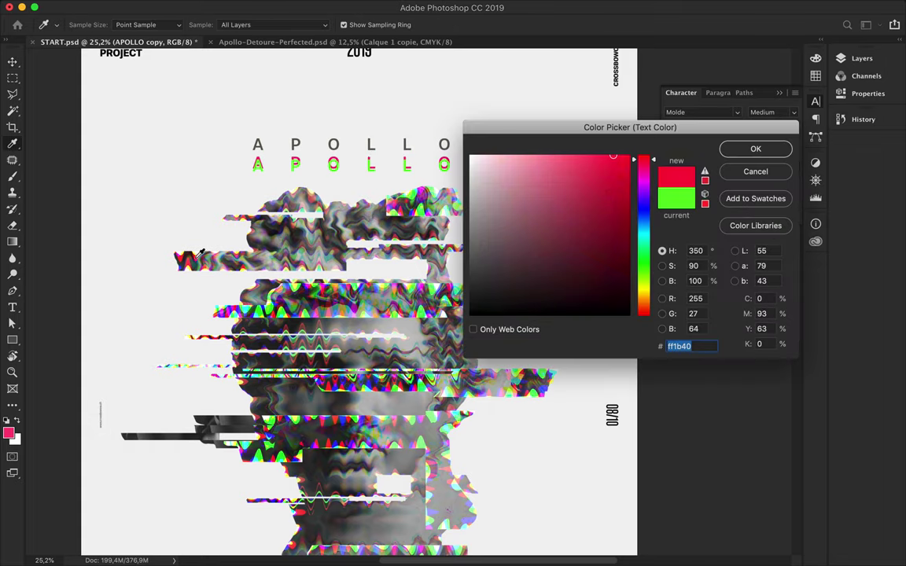
pyautogui.click(321, 437)
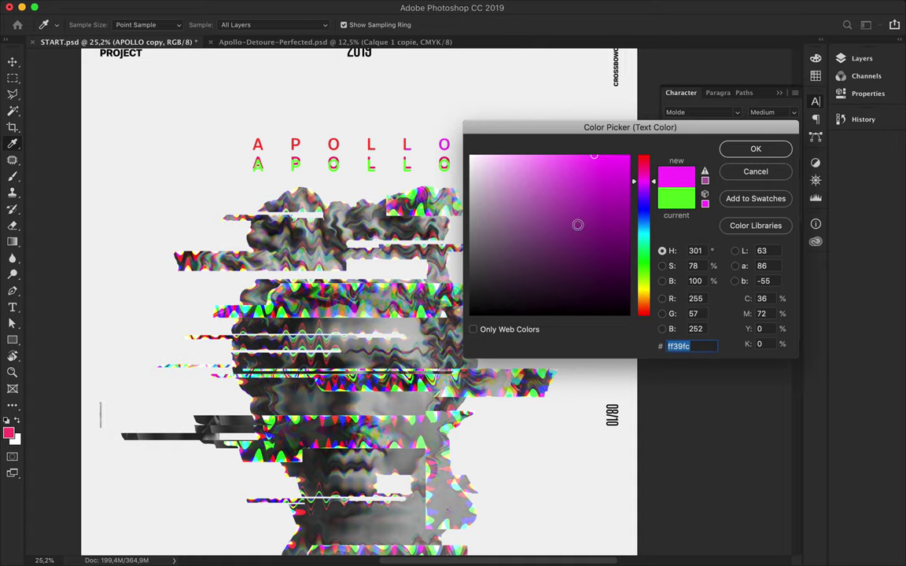
pyautogui.write('ffff00')
pyautogui.press('Return')
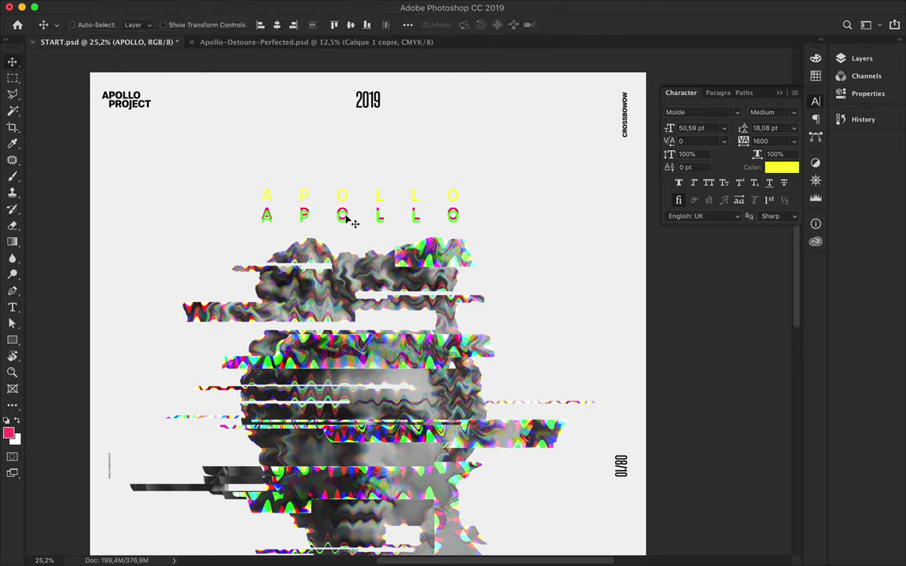
pyautogui.moveTo(346, 203); pyautogui.dragTo(347, 221)
pyautogui.press('F7')
# Set all three APOLLO title layers to Difference blending
pyautogui.keyDown('shift'); pyautogui.click(688, 293); pyautogui.keyUp('shift')
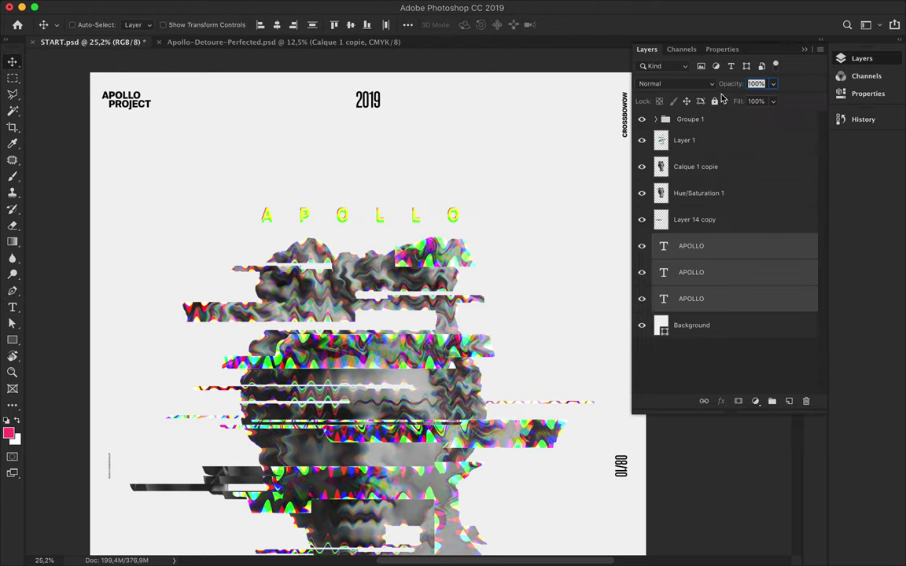
pyautogui.click(676, 83)
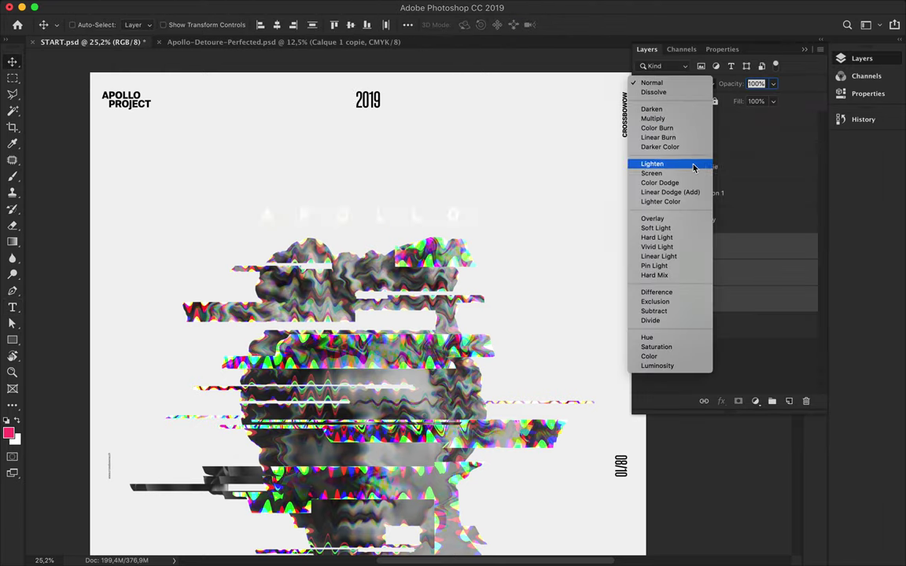
pyautogui.click(677, 297)
pyautogui.hotkey('ctrl', '-')
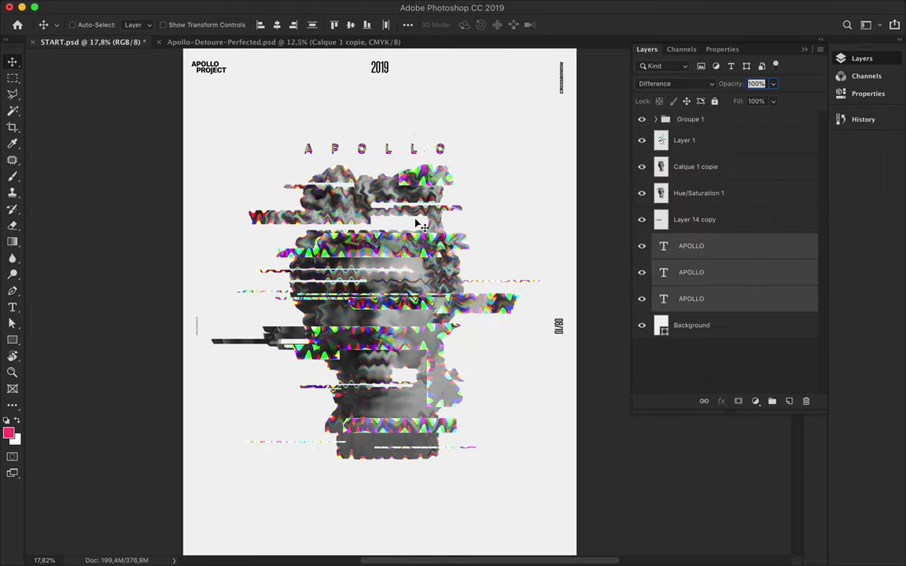
pyautogui.moveTo(409, 158); pyautogui.dragTo(409, 431)
# Duplicate the three APOLLO layers and place the copies below the bust
pyautogui.click(862, 58)
pyautogui.click(692, 246)
pyautogui.keyDown('shift'); pyautogui.click(691, 299); pyautogui.keyUp('shift')
pyautogui.moveTo(692, 273); pyautogui.dragTo(705, 313)
pyautogui.moveTo(415, 146); pyautogui.dragTo(414, 479)
# Retype each of the three duplicated title layers as '365°'
pyautogui.doubleClick(663, 325)
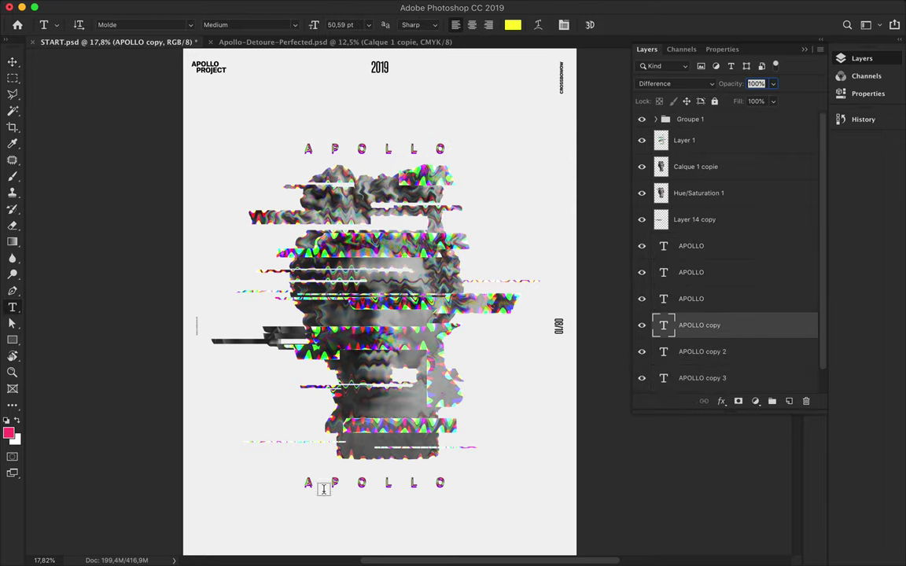
pyautogui.write('365°')
pyautogui.doubleClick(663, 351)
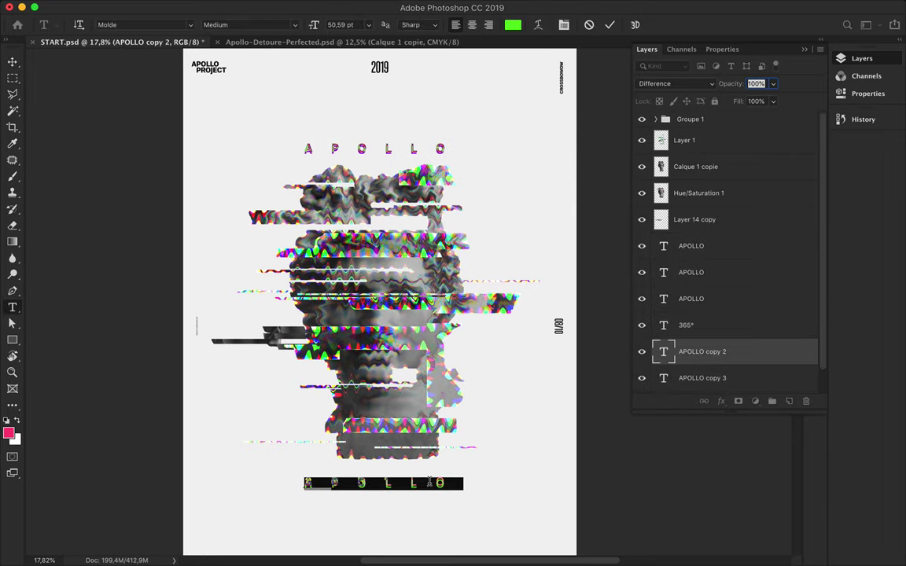
pyautogui.write('365°')
pyautogui.doubleClick(663, 378)
pyautogui.write('365°')
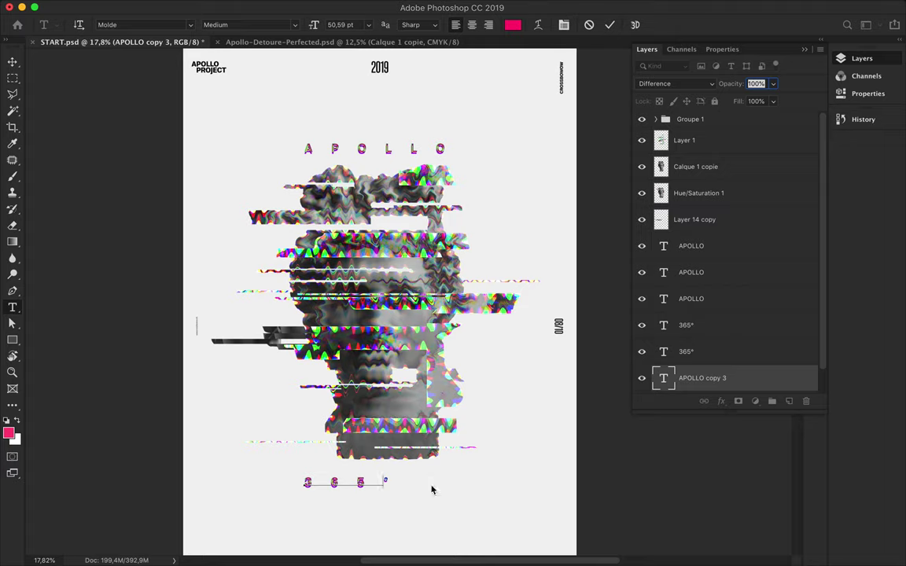
pyautogui.hotkey('ctrl', 'Return')
# Align the three 365° layers to the horizontal centre of the poster
pyautogui.keyDown('shift'); pyautogui.click(708, 325); pyautogui.keyUp('shift')
pyautogui.press('v')
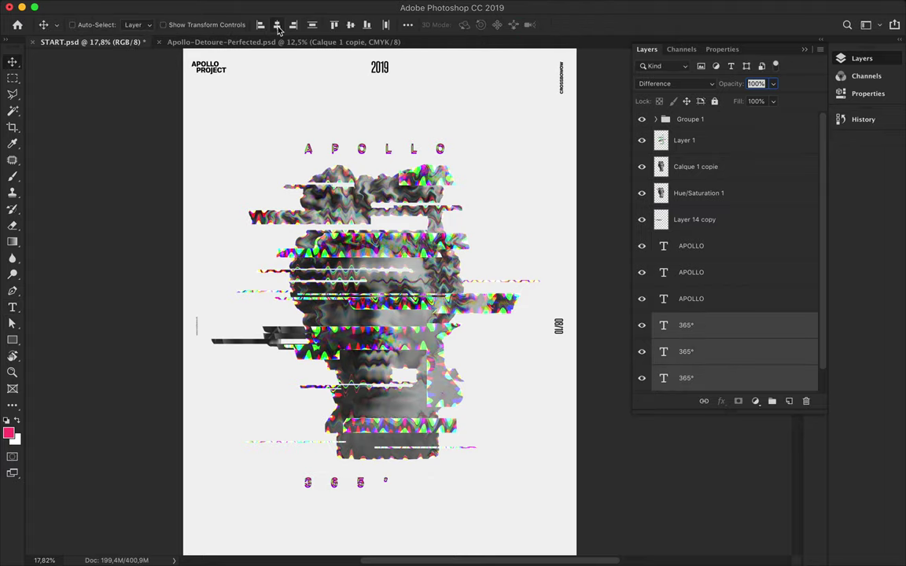
pyautogui.click(277, 24)
pyautogui.click(408, 24)
pyautogui.click(282, 196)
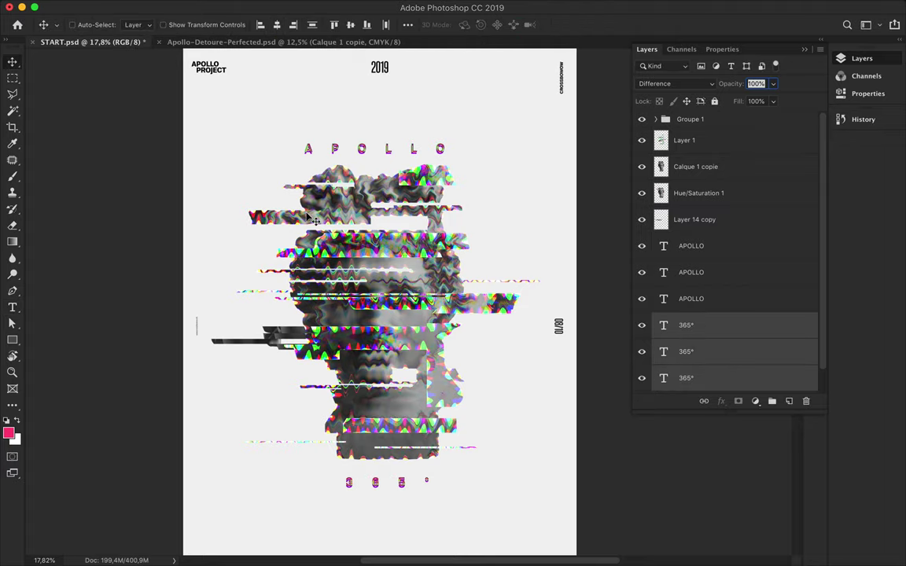
pyautogui.scroll(-2, 445, 248)
# Shift the dark fragment beside the bust slightly right and preview its Blue channel
pyautogui.scroll(5, 336, 281)
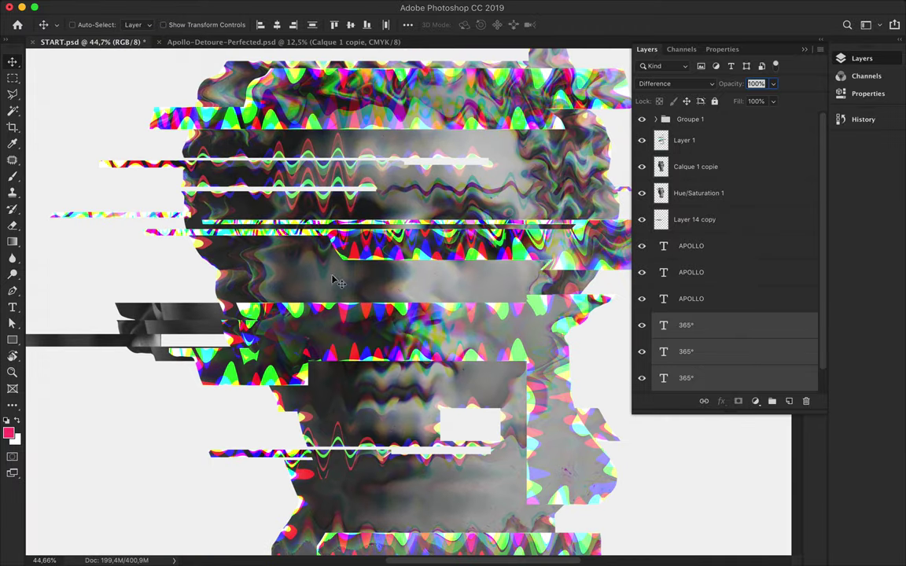
pyautogui.moveTo(155, 313); pyautogui.dragTo(173, 313)
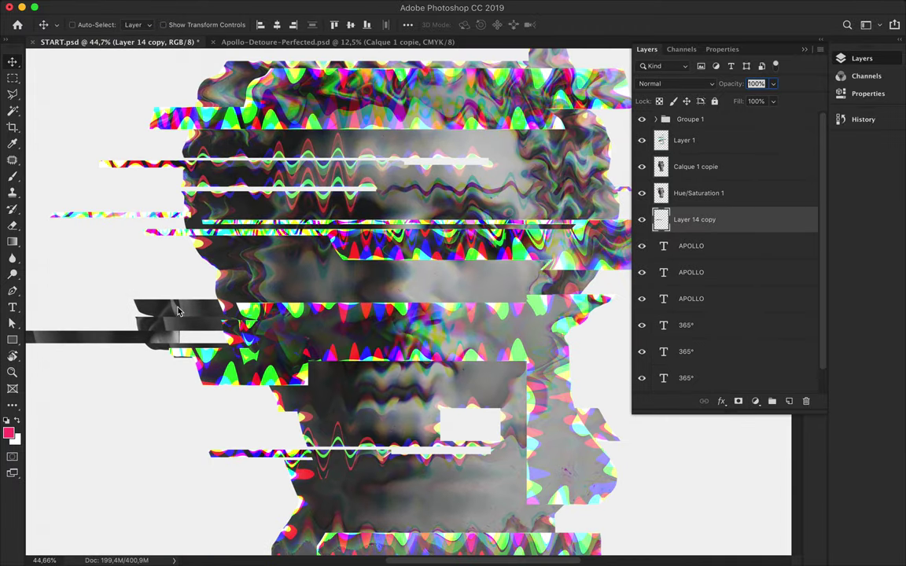
pyautogui.click(682, 49)
pyautogui.click(676, 140)
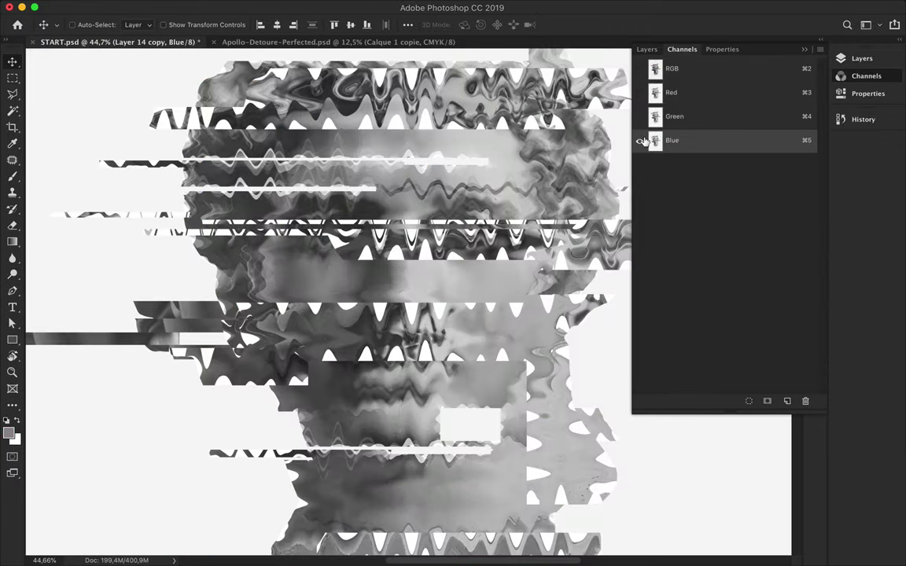
pyautogui.press('super+2')
# Create a new Untitled-1 document from a recent size preset
pyautogui.press('super+n')
pyautogui.click(235, 84)
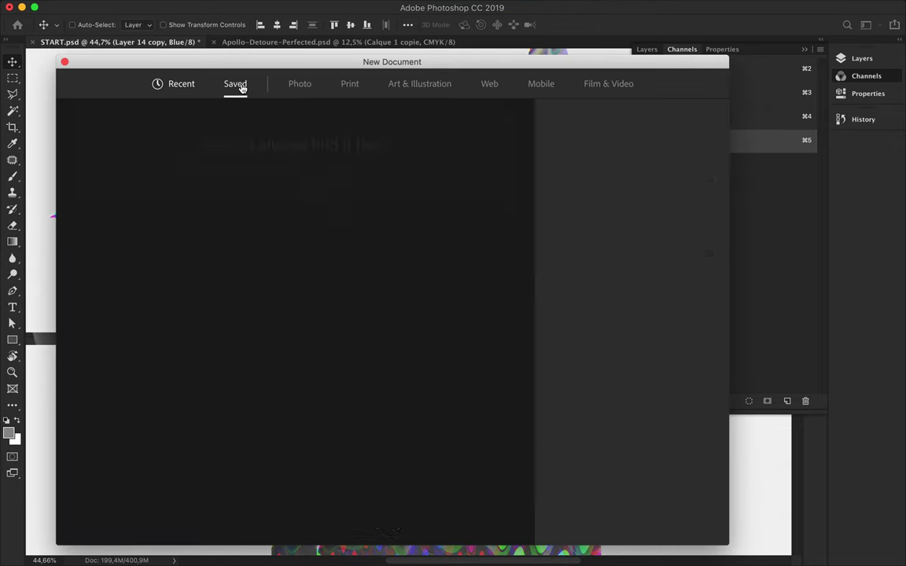
pyautogui.scroll(-4, 429, 375)
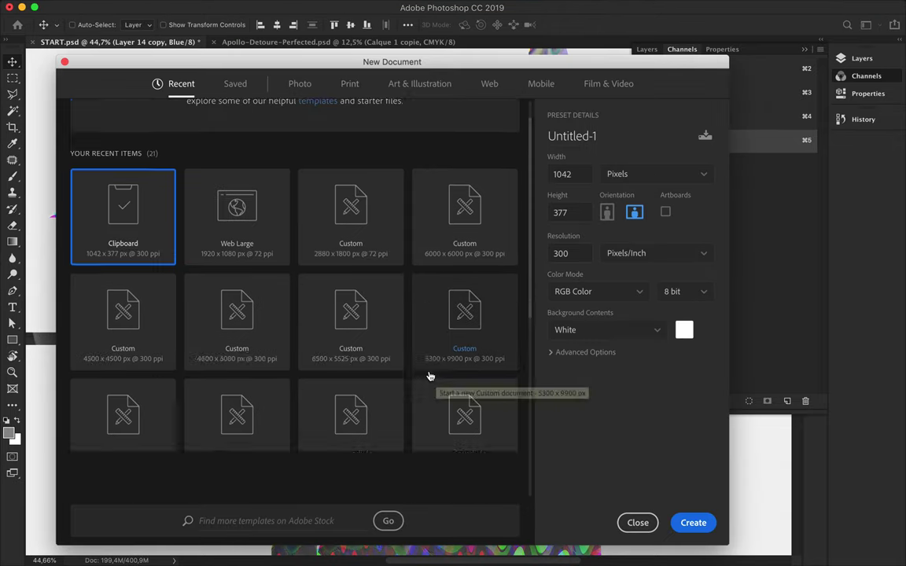
pyautogui.scroll(-3, 428, 374)
pyautogui.scroll(2, 441, 346)
pyautogui.click(450, 309)
pyautogui.click(685, 521)
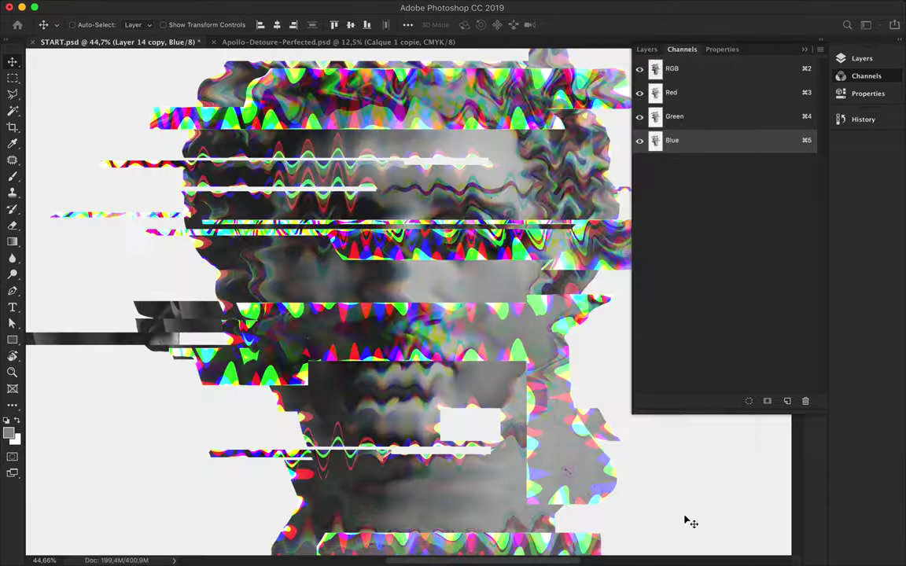
pyautogui.click(648, 50)
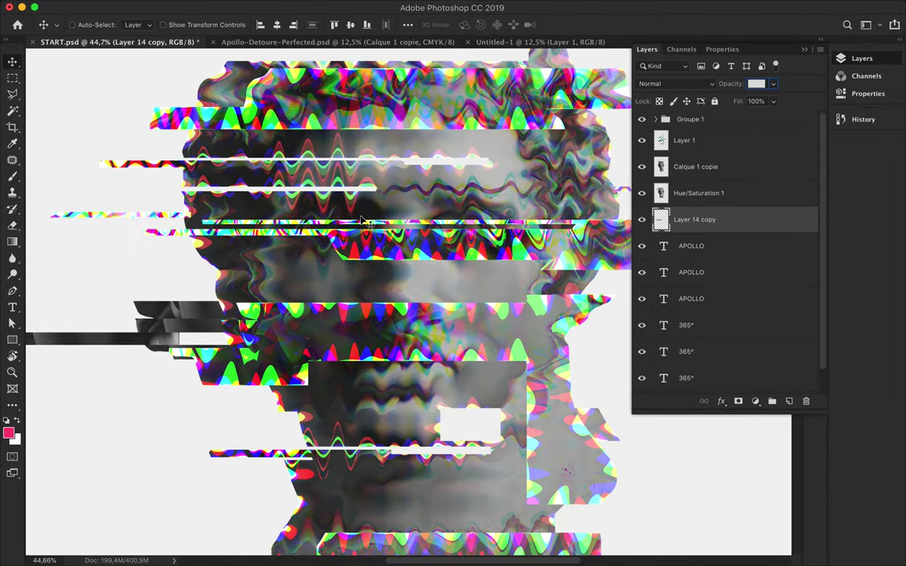
# Bring the fragment into Untitled-1 and apply a Wave distortion to its Blue channel
pyautogui.moveTo(393, 236); pyautogui.dragTo(393, 283)
pyautogui.click(309, 7)
pyautogui.click(616, 44)
pyautogui.click(682, 49)
pyautogui.click(676, 140)
pyautogui.click(309, 7)
pyautogui.click(491, 267)
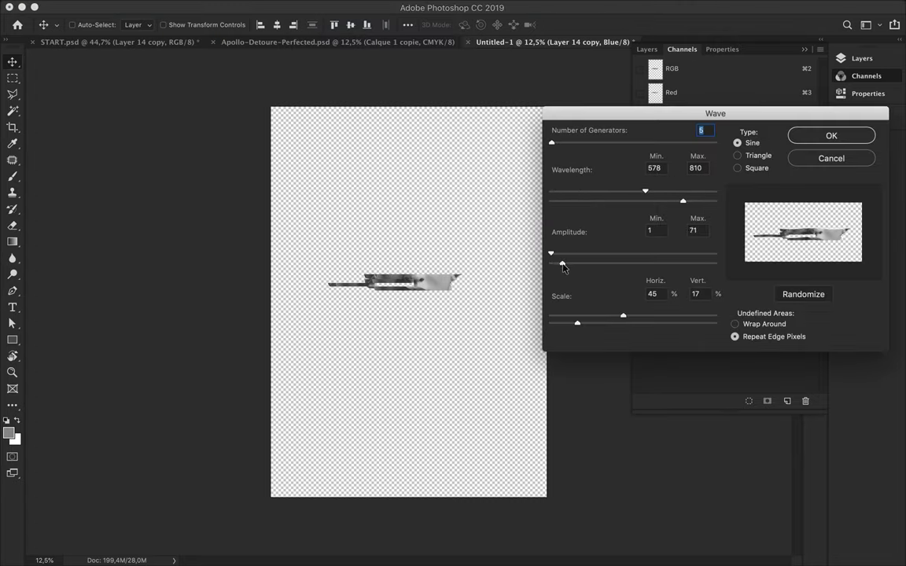
pyautogui.click(831, 136)
# Apply separate Wave distortions to the Green and Red channels
pyautogui.click(692, 116)
pyautogui.click(274, 7)
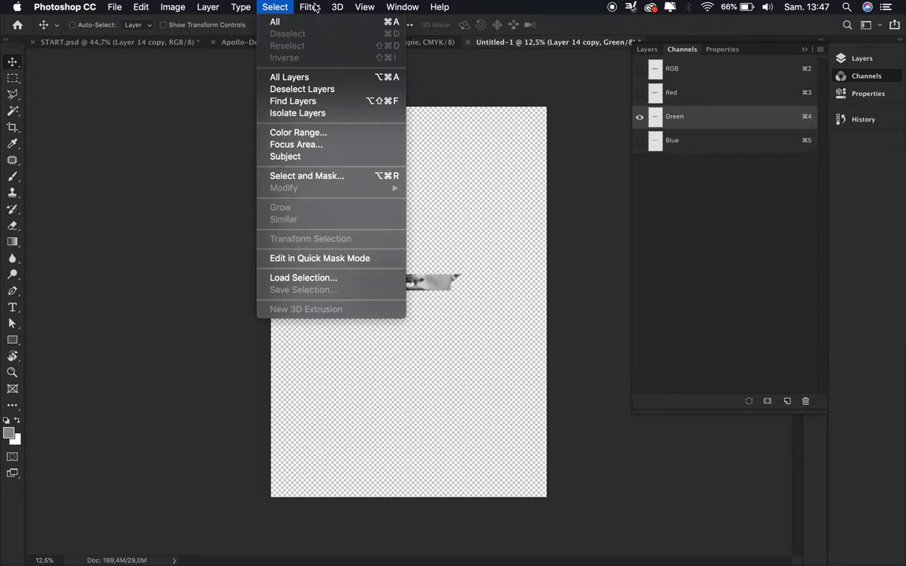
pyautogui.click(491, 267)
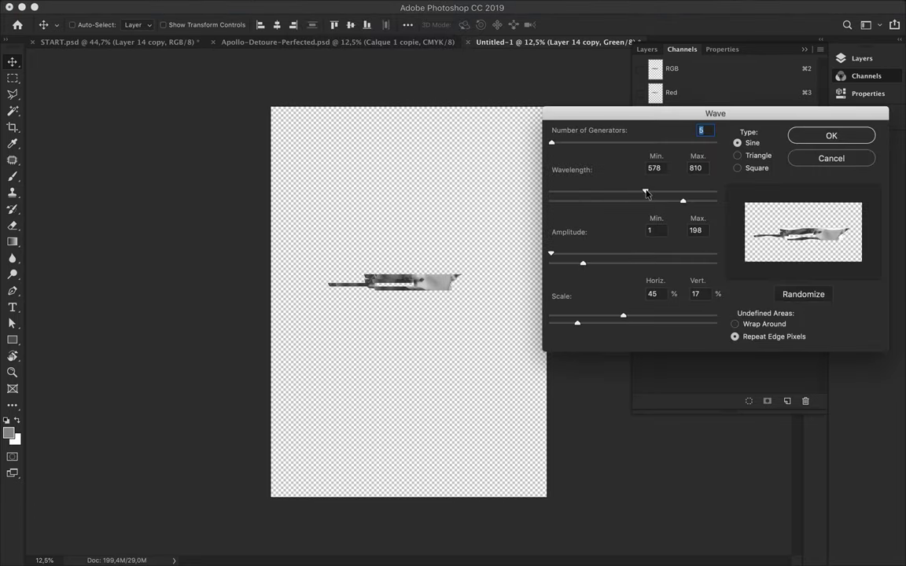
pyautogui.click(820, 137)
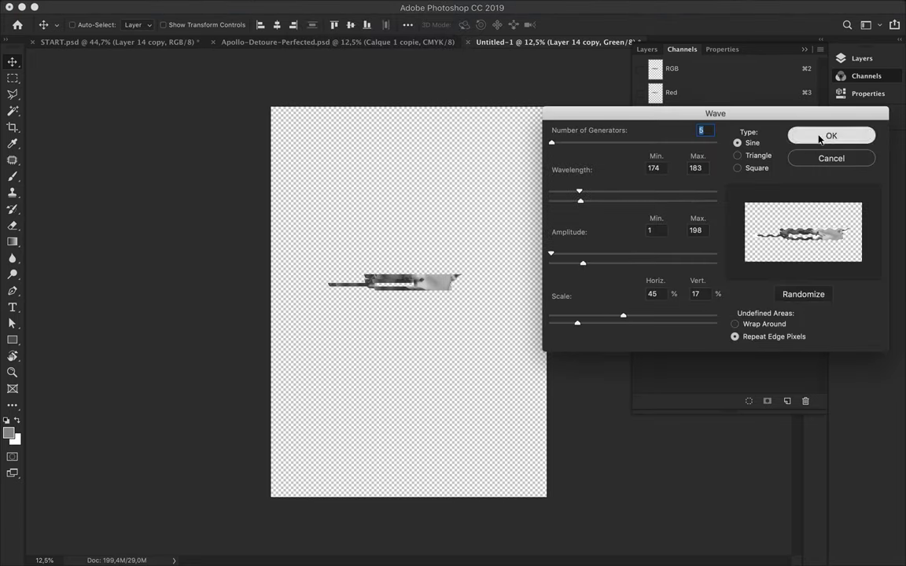
pyautogui.click(707, 93)
pyautogui.click(313, 6)
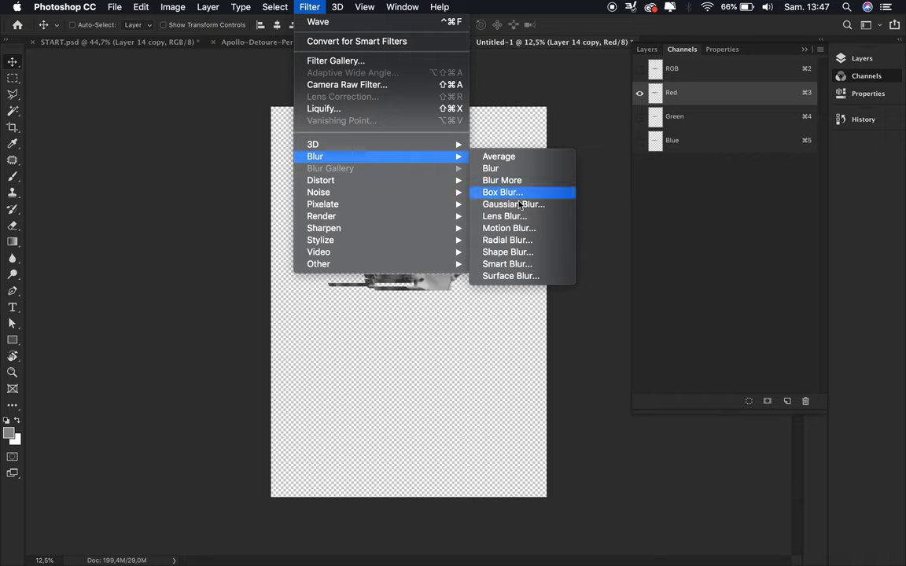
pyautogui.click(495, 265)
pyautogui.click(806, 140)
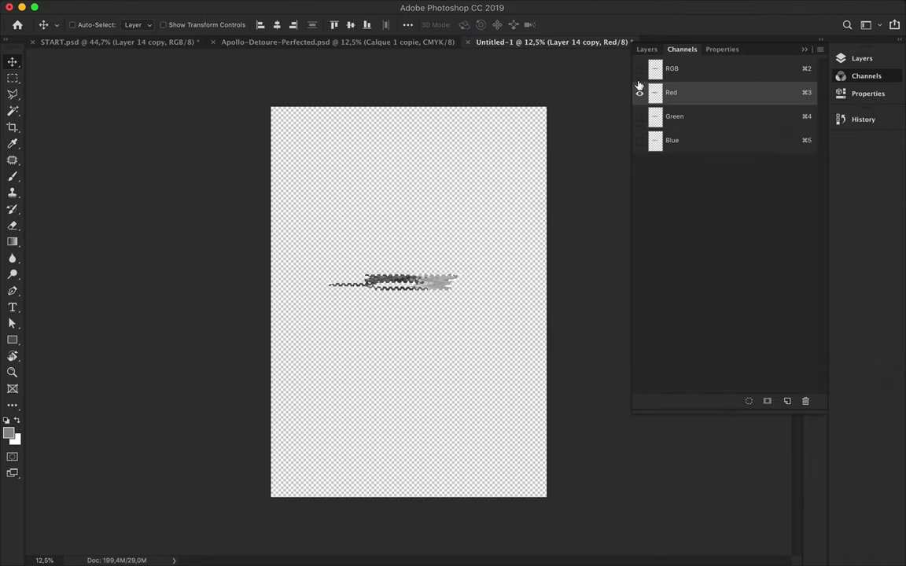
# Return to the composite RGB view and drag the glitch strip into START.psd beside the bust
pyautogui.click(684, 71)
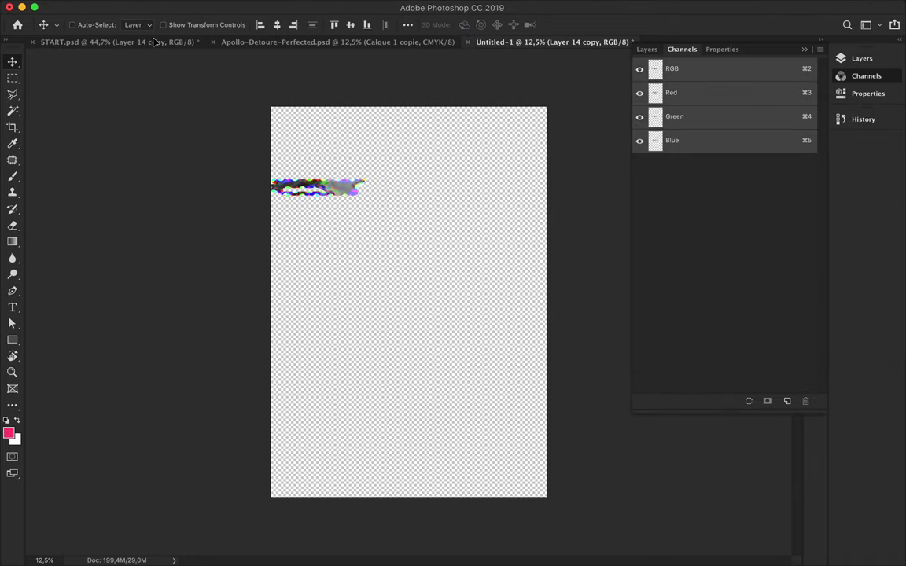
pyautogui.click(140, 41)
pyautogui.moveTo(161, 201)
pyautogui.mouseDown()
pyautogui.moveTo(264, 335)
pyautogui.moveTo(289, 325)
pyautogui.mouseUp()
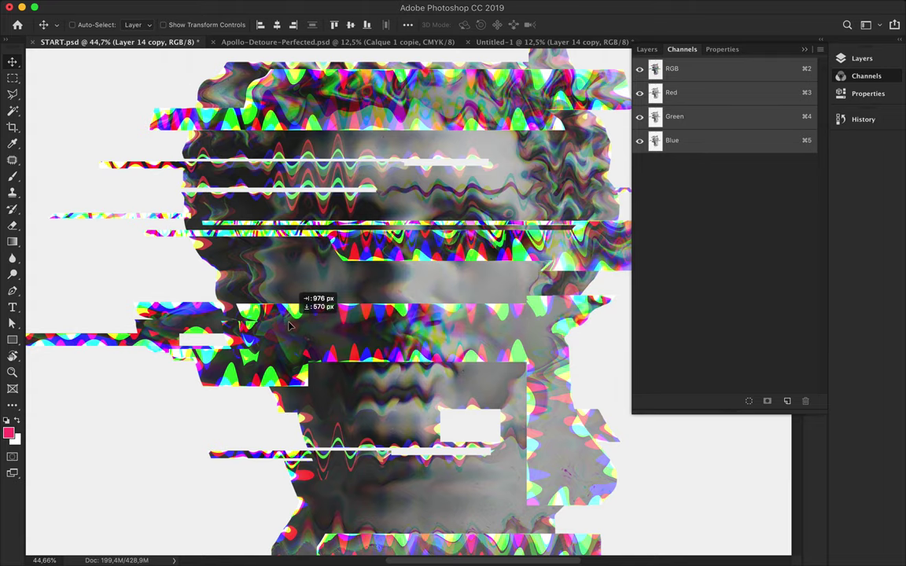
# Merge Layer 1 through Layer 14 copy into a single Layer 1
pyautogui.click(865, 59)
pyautogui.click(740, 245)
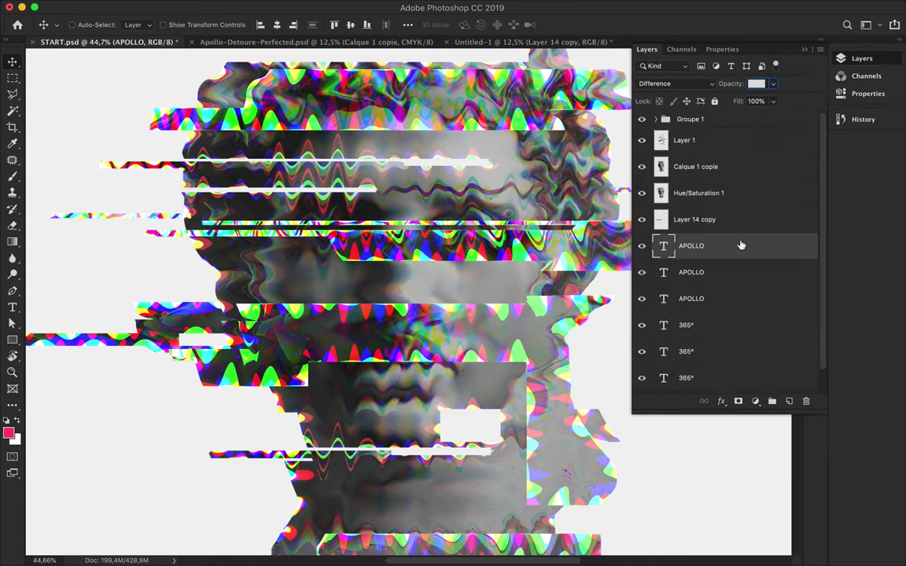
pyautogui.scroll(-3, 536, 357)
pyautogui.click(718, 193)
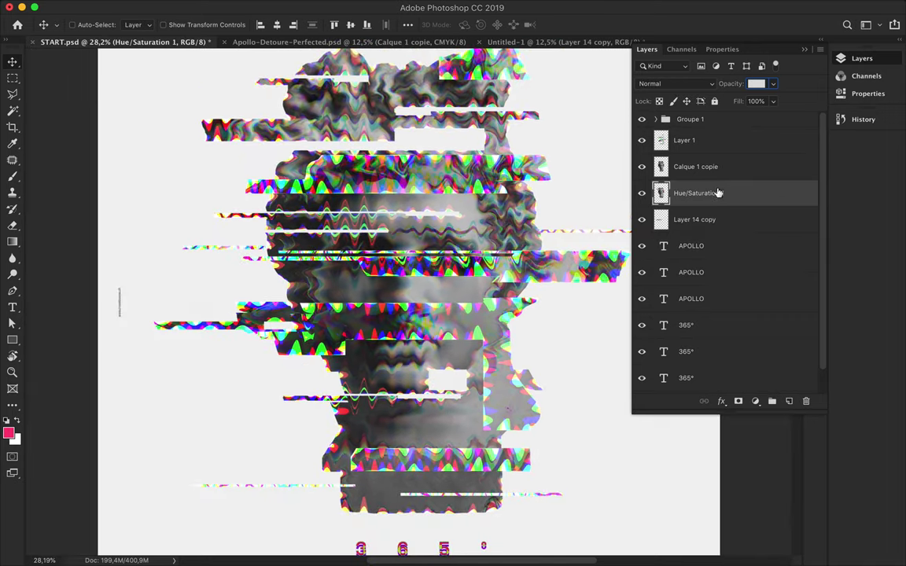
pyautogui.scroll(-3, 405, 153)
pyautogui.scroll(-2, 421, 169)
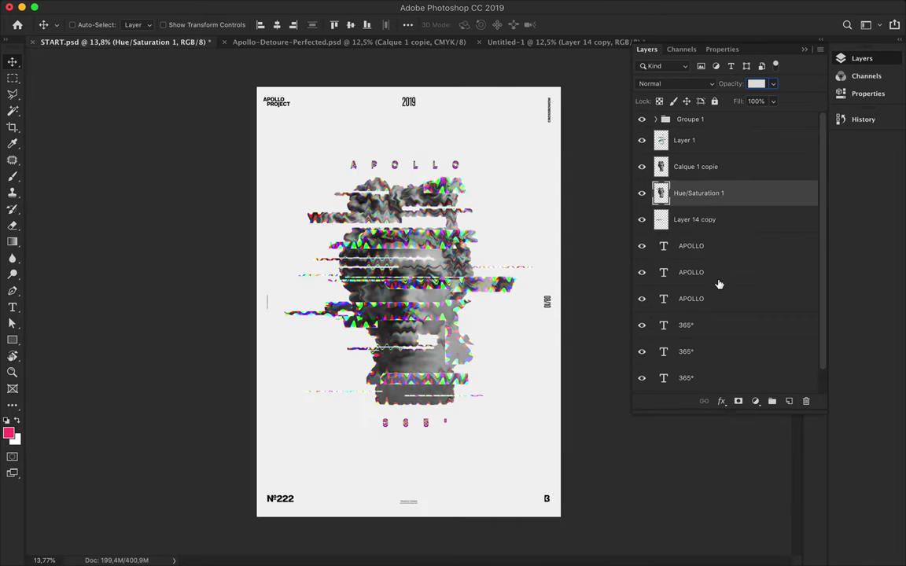
pyautogui.keyDown('shift'); pyautogui.click(710, 147); pyautogui.keyUp('shift')
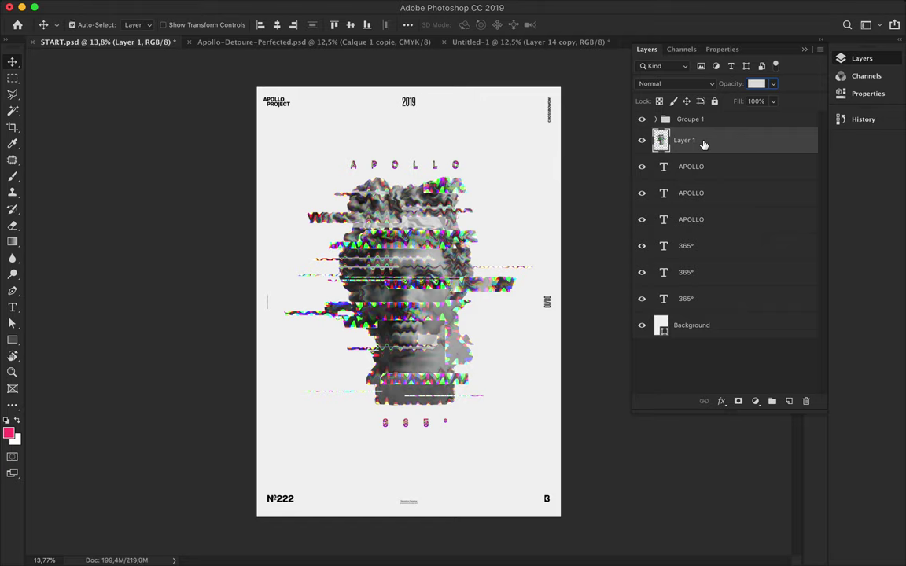
pyautogui.press('super+z')
pyautogui.press('super+z')
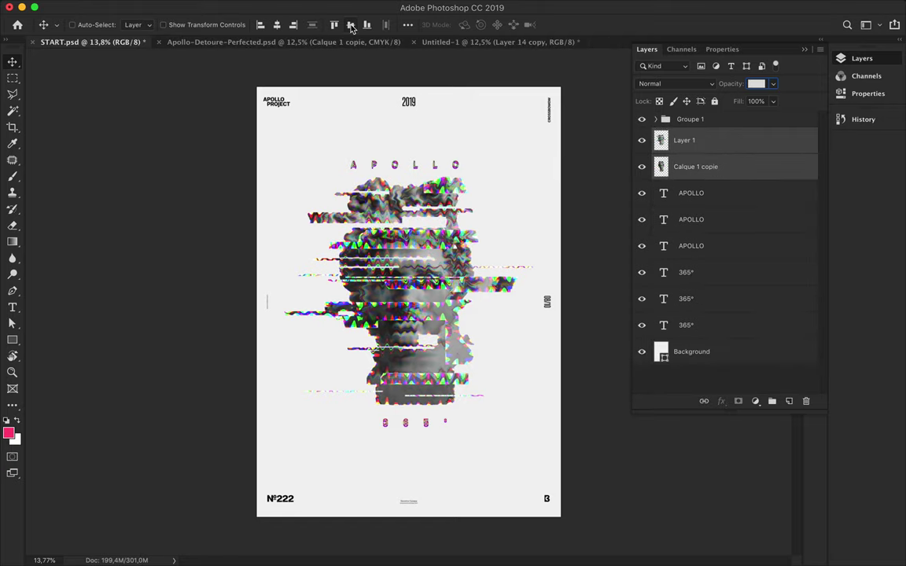
# Centre the merged artwork vertically, lower the three 365° layers slightly and save START.psd
pyautogui.click(350, 24)
pyautogui.click(696, 272)
pyautogui.keyDown('shift'); pyautogui.click(707, 322); pyautogui.keyUp('shift')
pyautogui.moveTo(413, 401)
pyautogui.mouseDown()
pyautogui.moveTo(423, 440)
pyautogui.moveTo(412, 423)
pyautogui.mouseUp()
pyautogui.press('super+s')
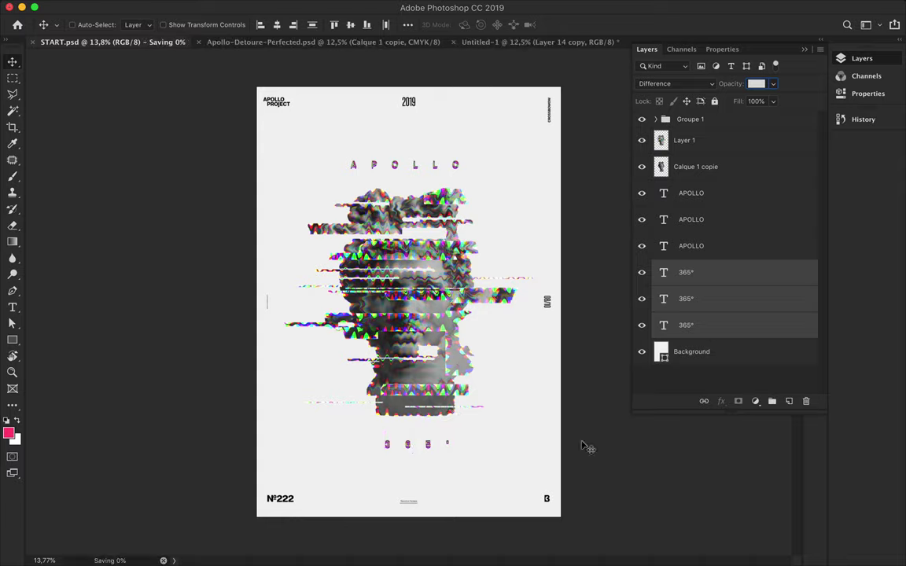